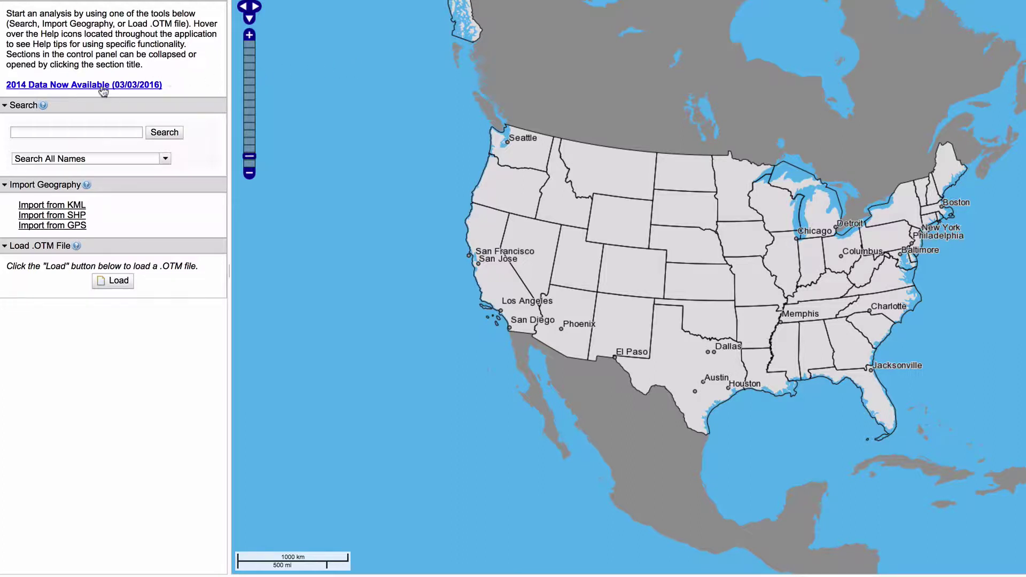
- Search for ZIP code 92270 and select the matching ZIP Codes (ZCTA) area on the map
click(77, 131)
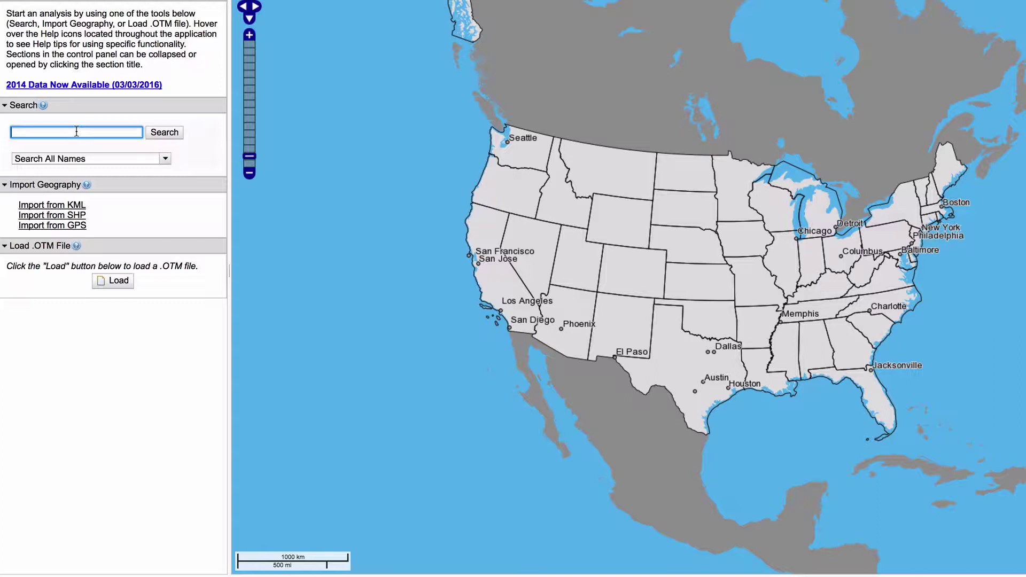
text(92270)
click(163, 133)
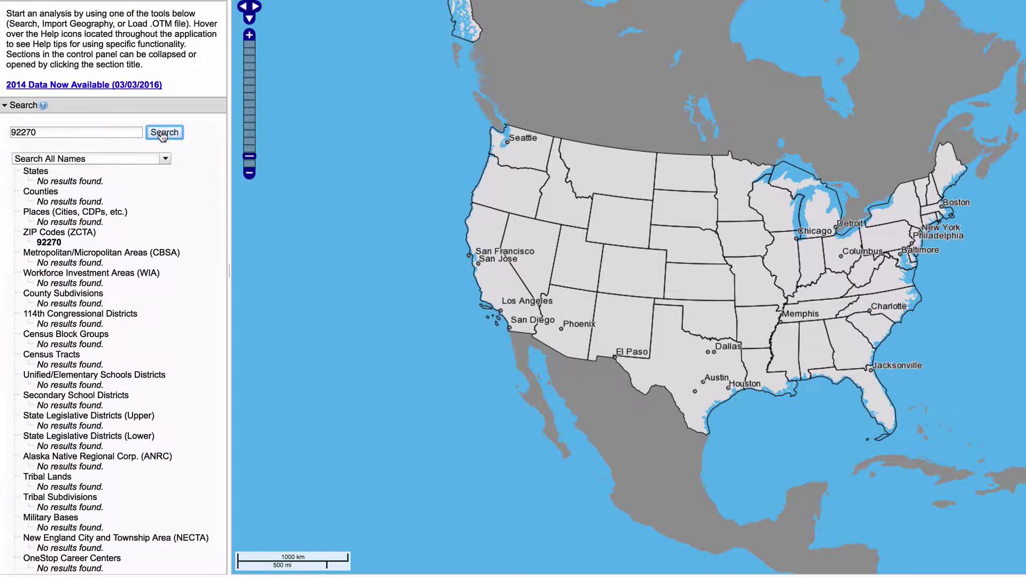
click(48, 245)
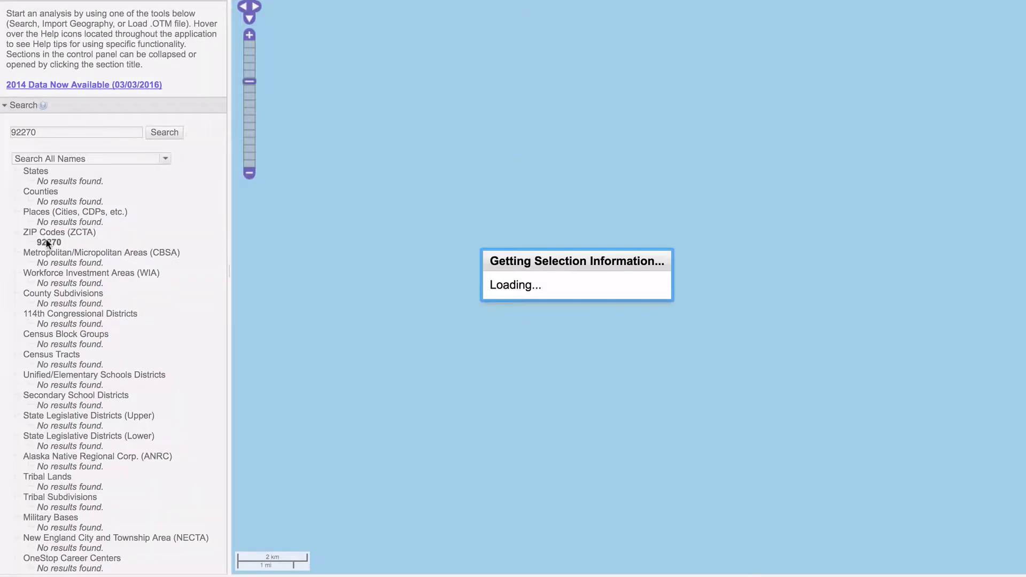
scroll(47, 239, down, 3)
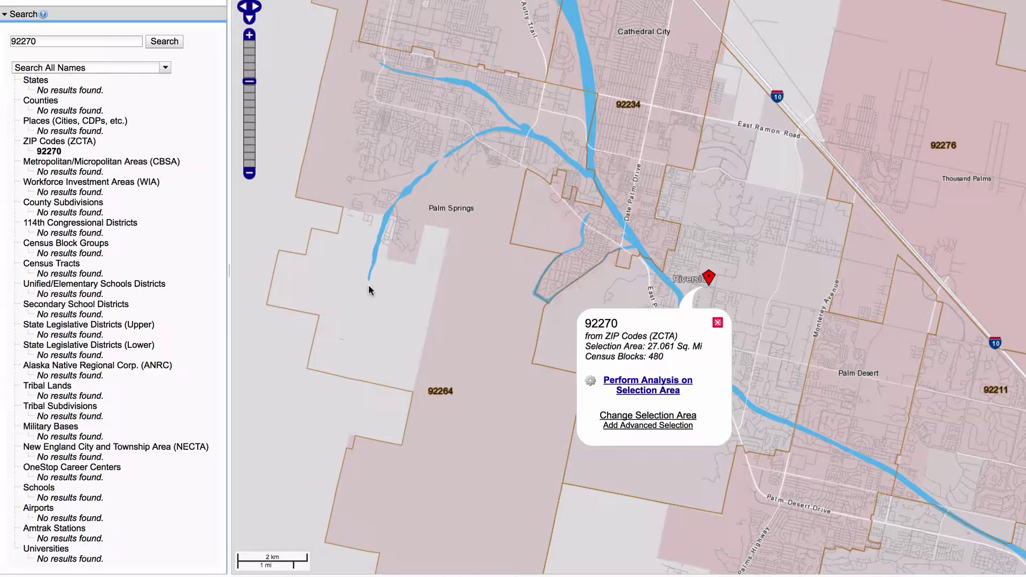
- Run a work Area Profile analysis of the 92270 selection for 2014 and All Jobs, and review its summary report
click(665, 386)
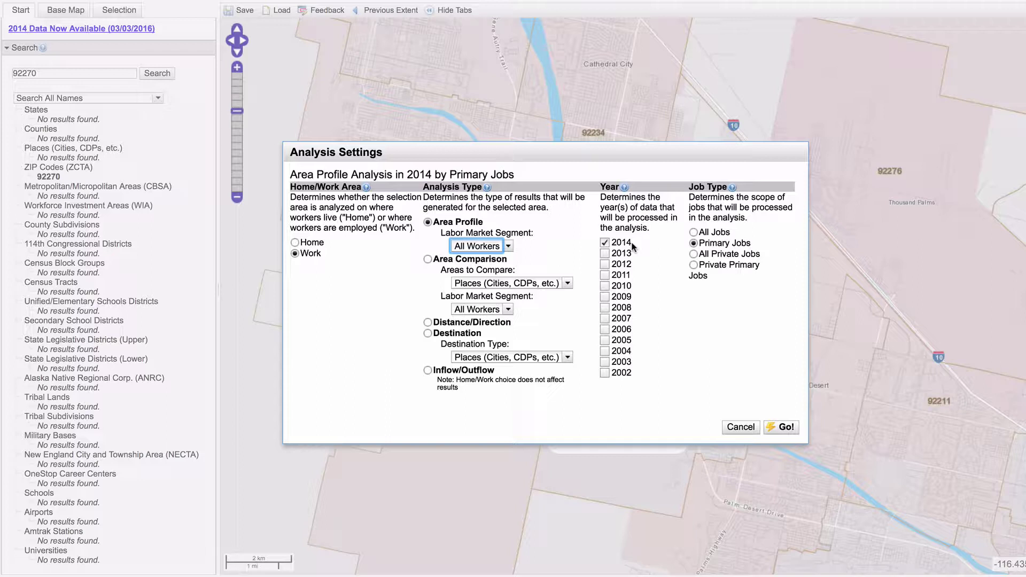
click(694, 232)
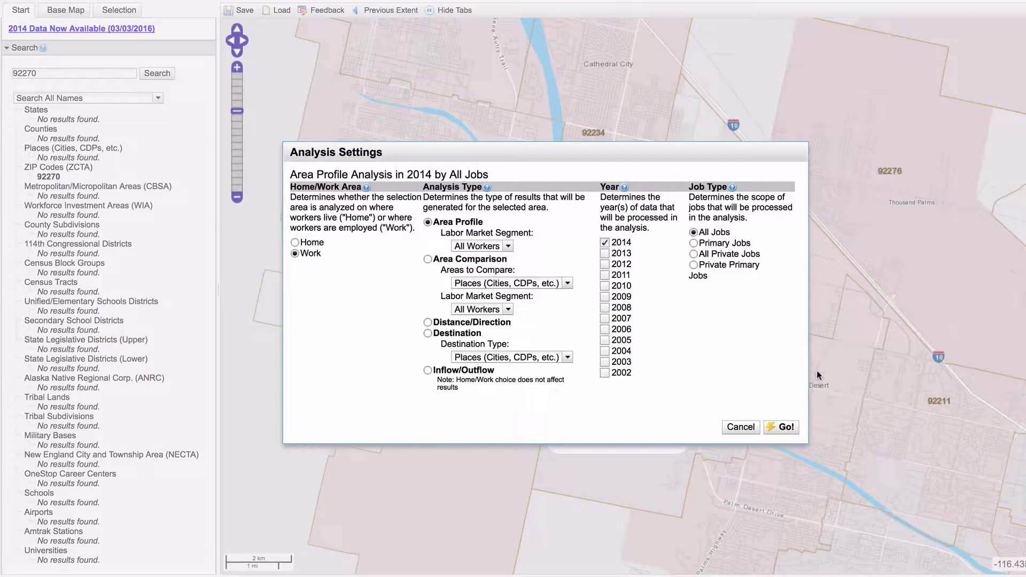
click(786, 428)
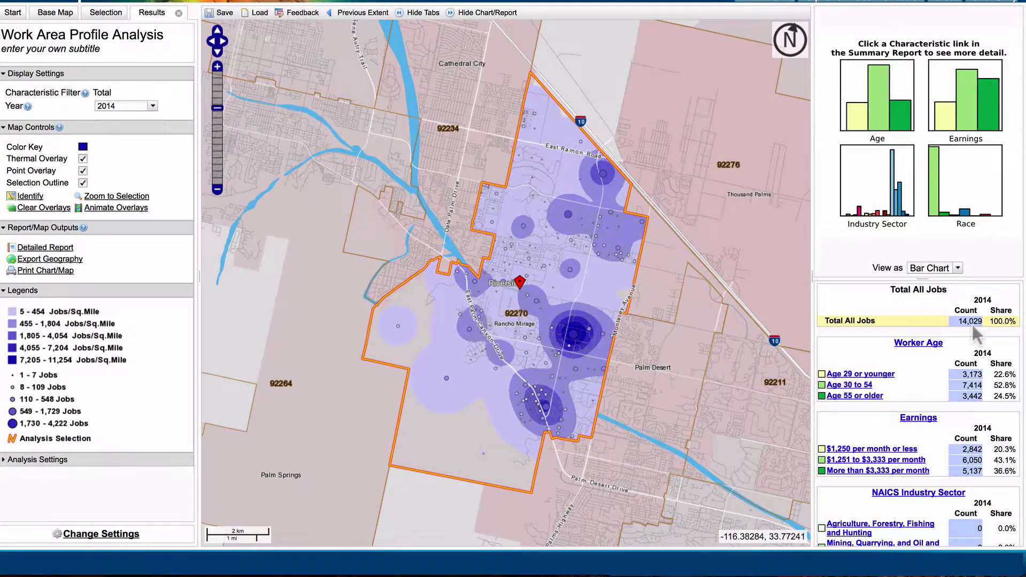
scroll(1023, 347, down, 3)
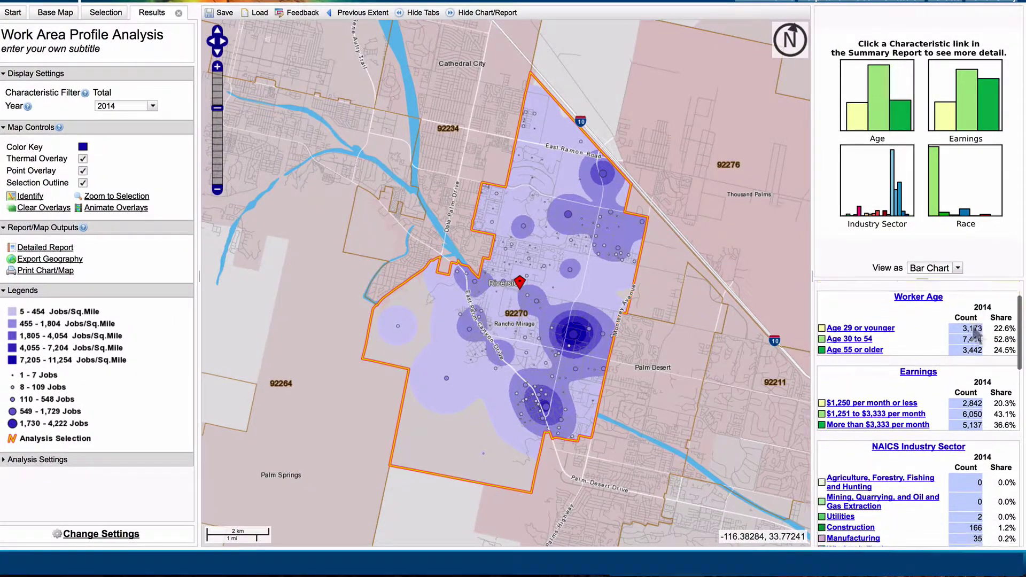
scroll(973, 331, up, 2)
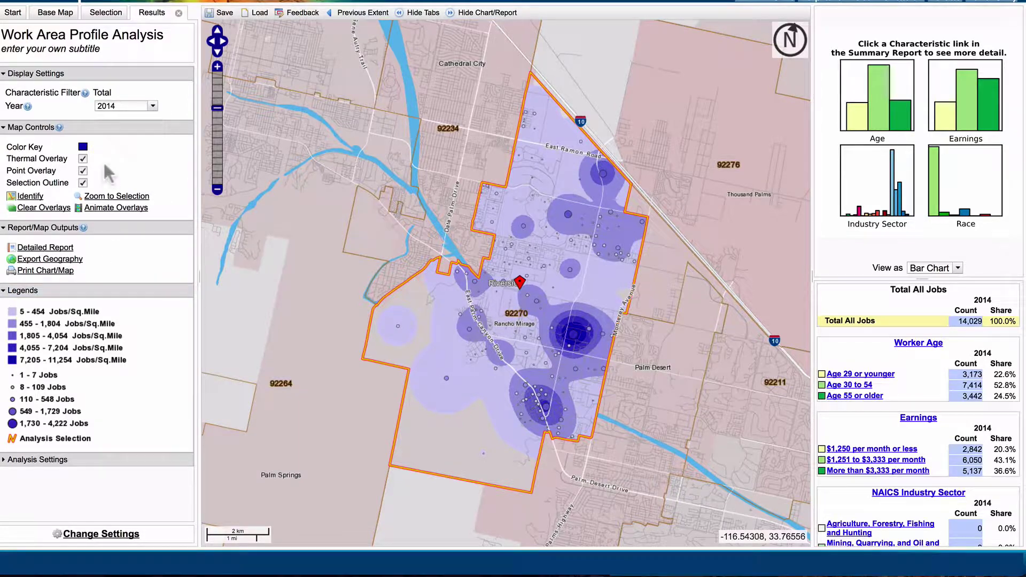
- Add a 4-mile Simple/Ring buffer to the 92270 selection and confirm it with an advanced selection
click(105, 14)
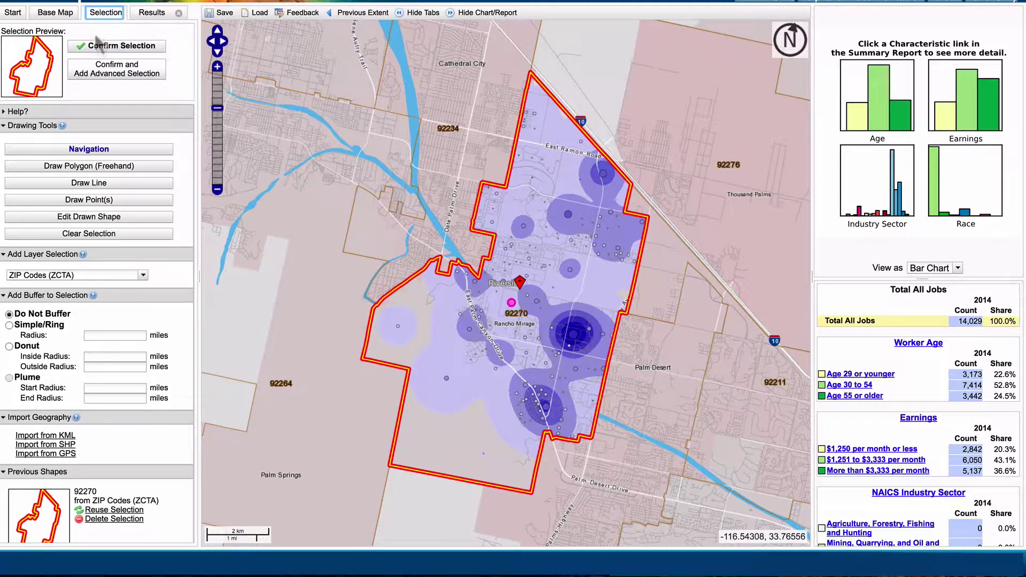
click(9, 324)
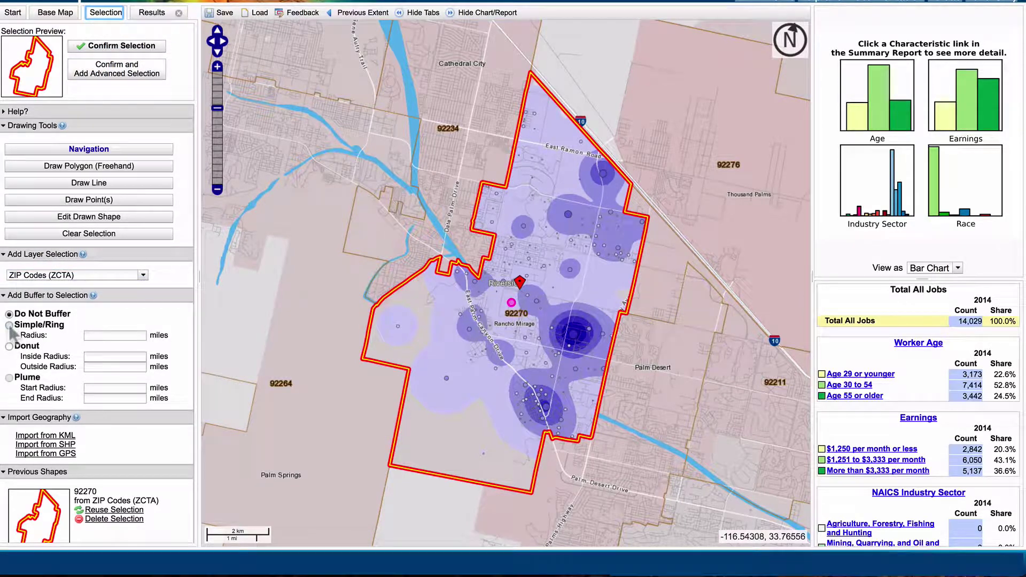
click(123, 336)
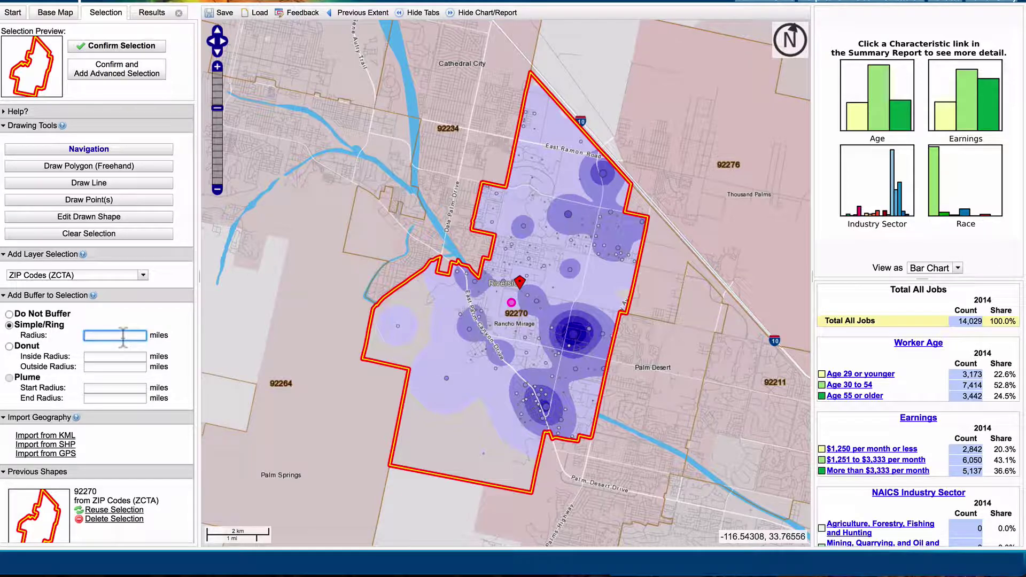
text(4)
scroll(134, 357, down, 1)
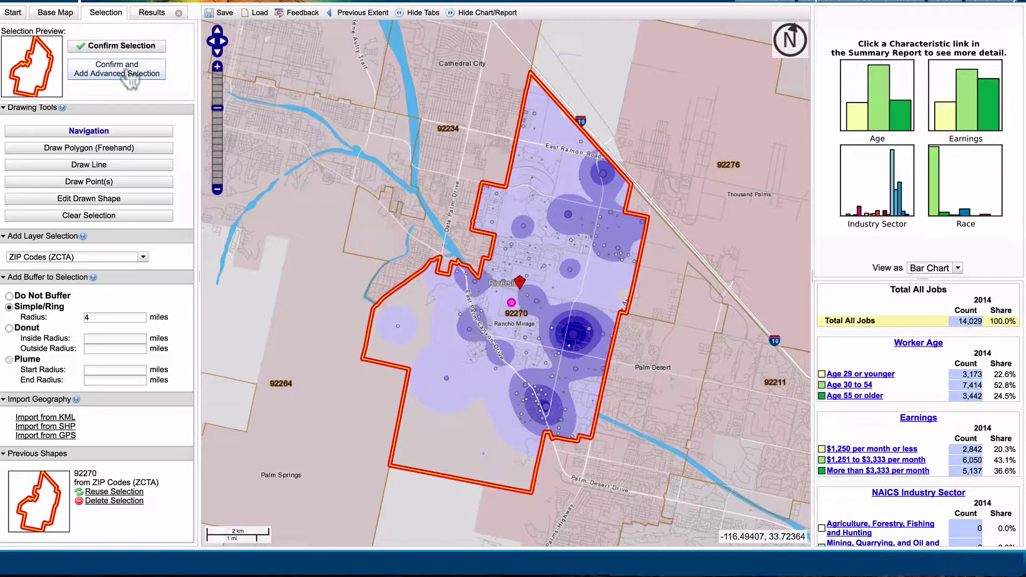
click(128, 75)
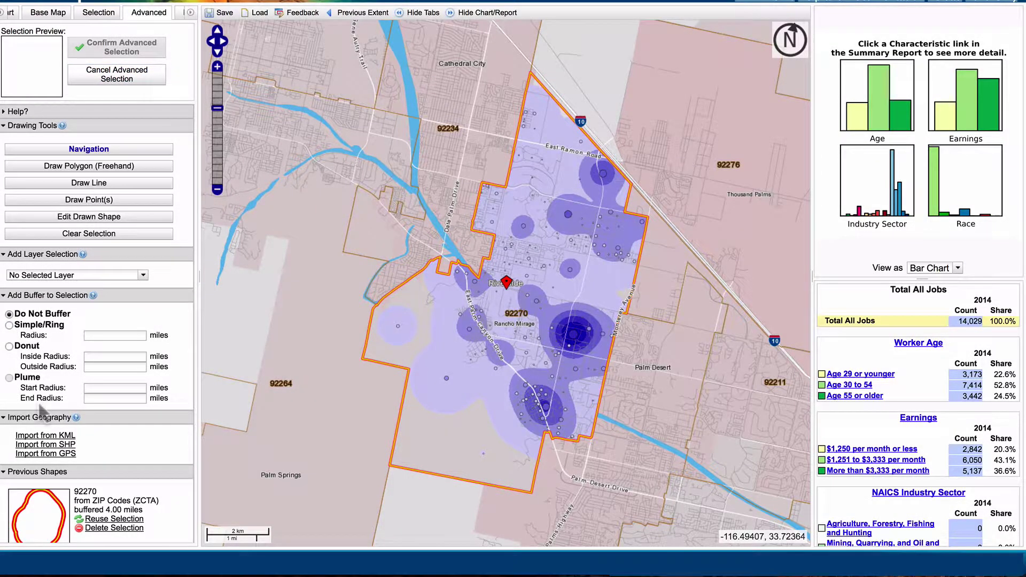
- Reuse the 92270 shape buffered 4 miles and run a work Area Profile analysis on it for 2014 and All Jobs
scroll(43, 413, down, 3)
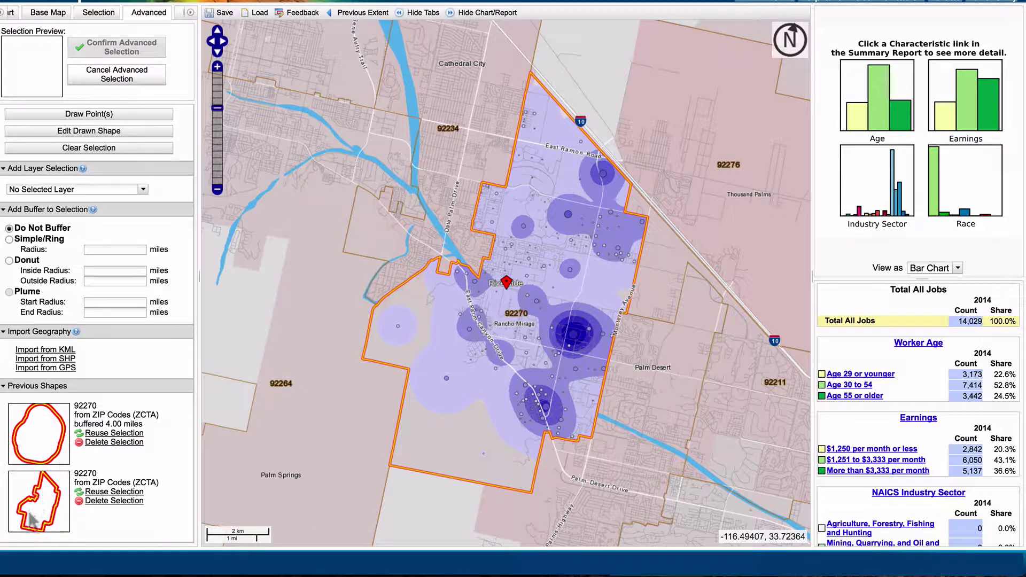
click(108, 437)
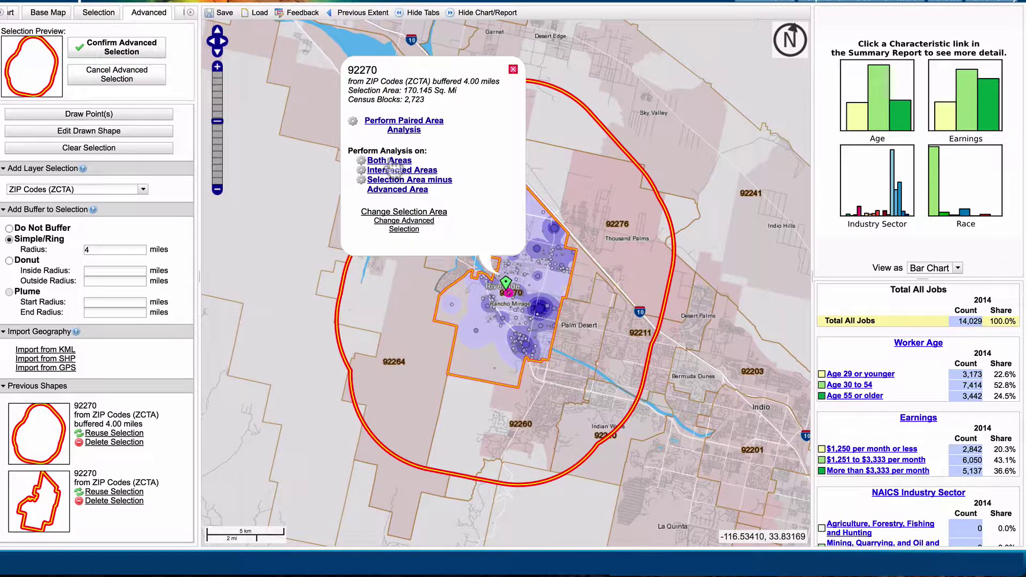
click(394, 170)
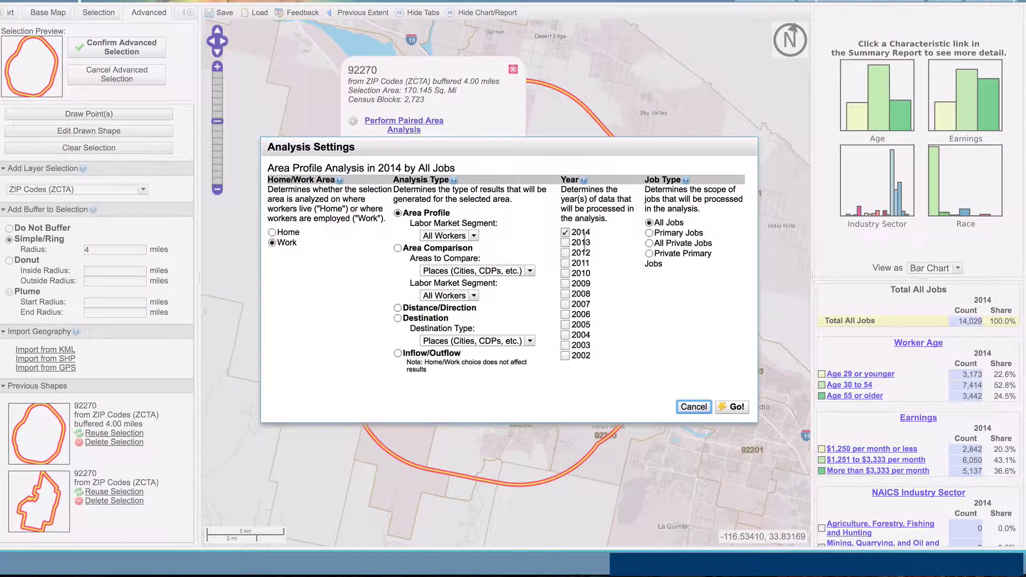
click(733, 407)
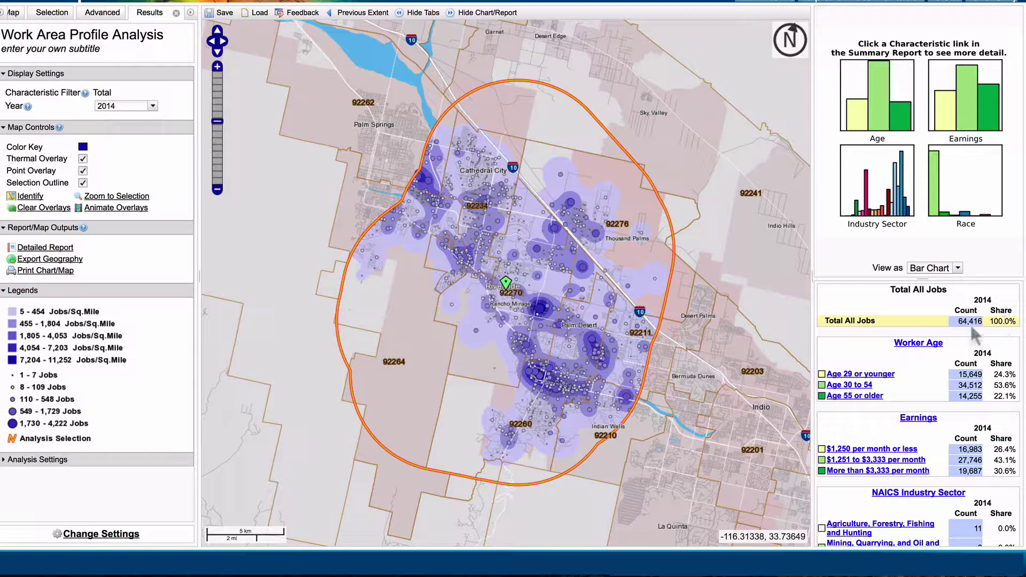
- Examine the buffered area's total jobs, worker age, earnings, NAICS industry sector and worker race figures in the summary report
scroll(958, 328, down, 2)
scroll(957, 337, down, 4)
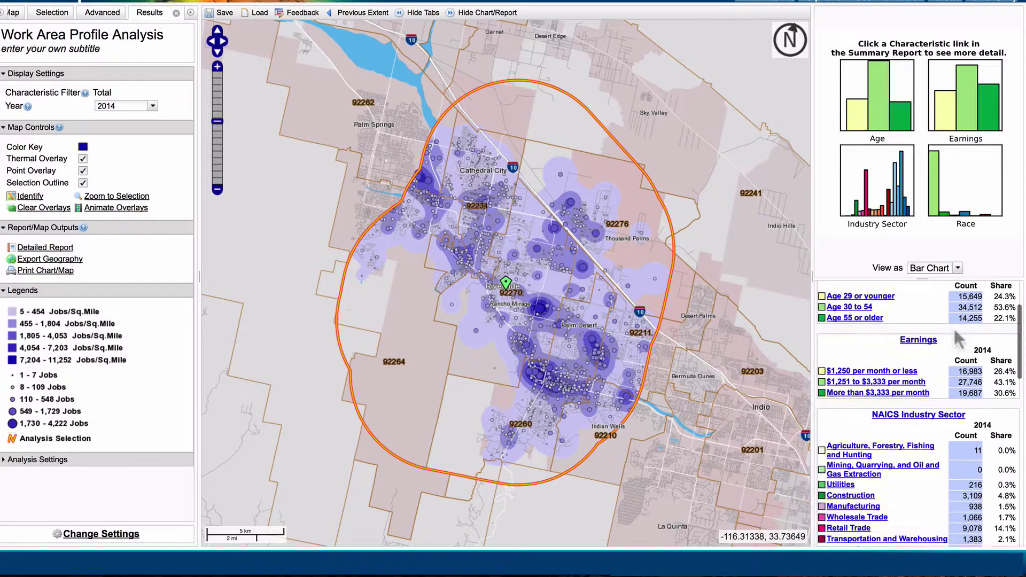
scroll(959, 337, up, 6)
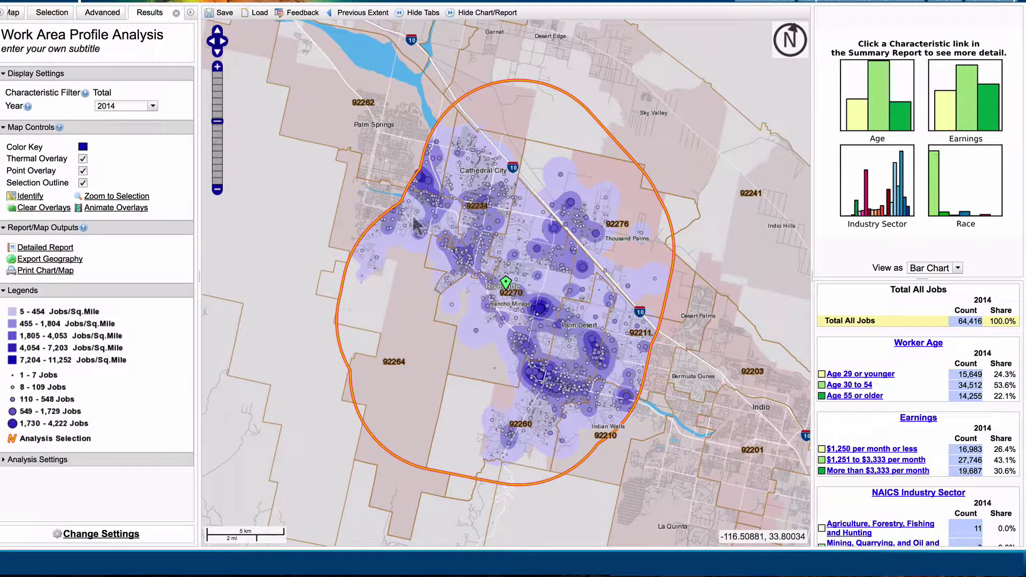
scroll(1001, 380, down, 3)
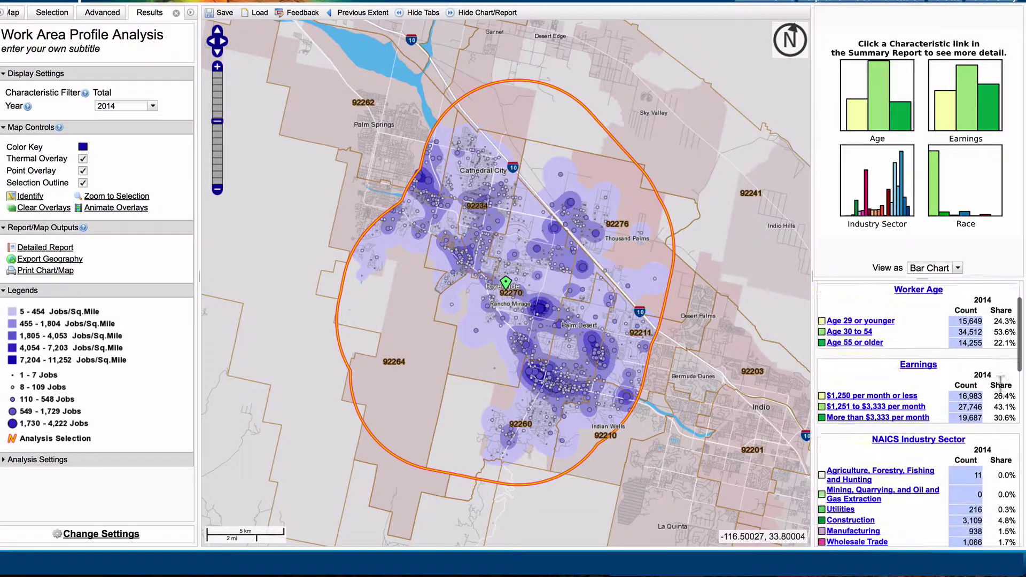
scroll(1000, 380, up, 3)
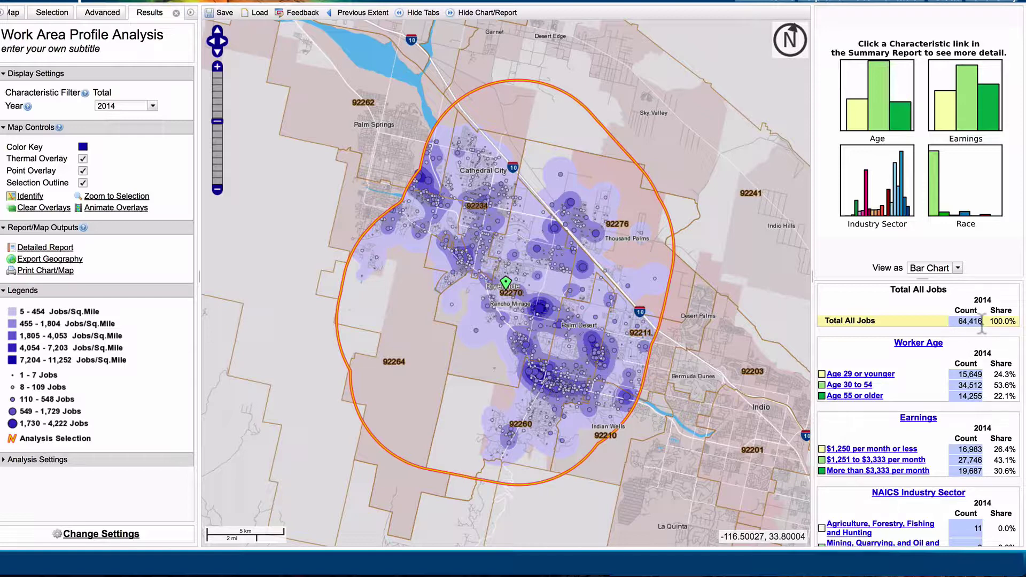
scroll(982, 327, down, 6)
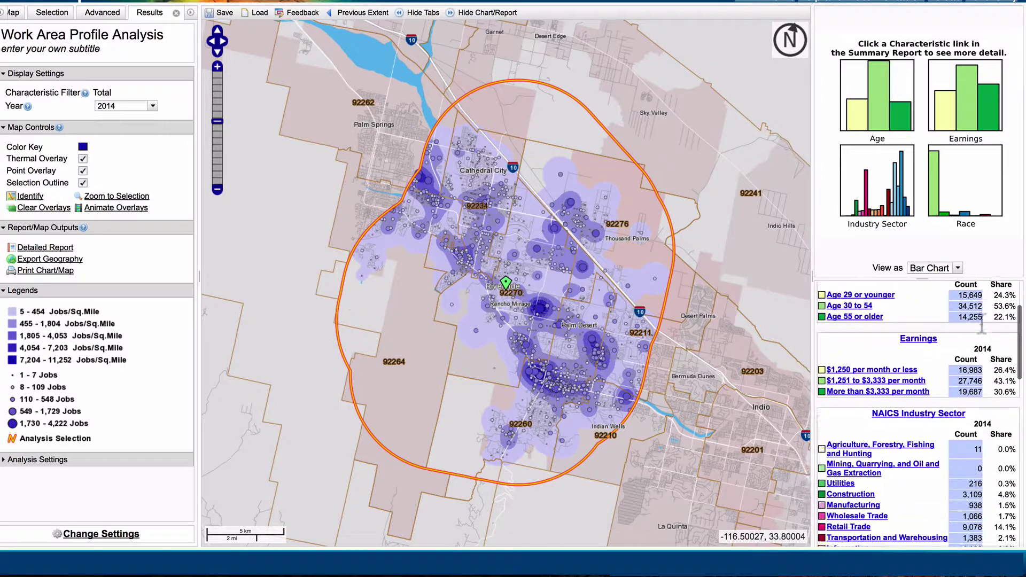
scroll(983, 320, down, 4)
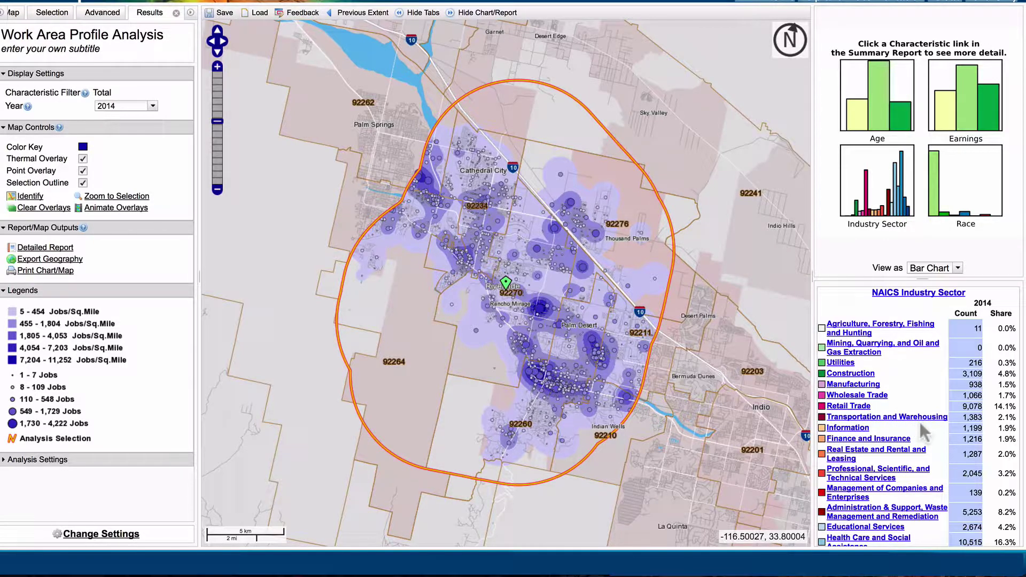
scroll(921, 428, down, 2)
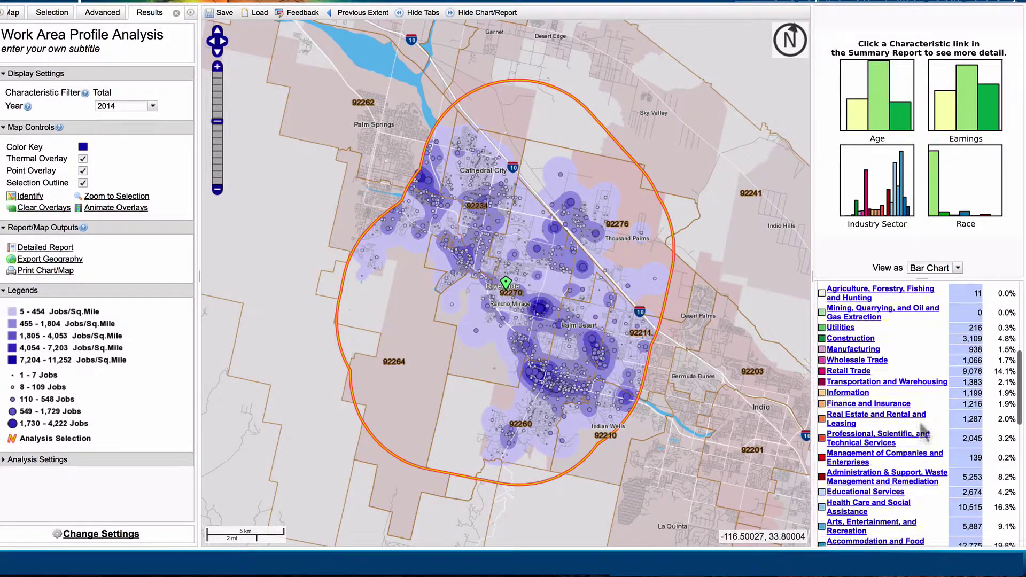
scroll(923, 427, down, 2)
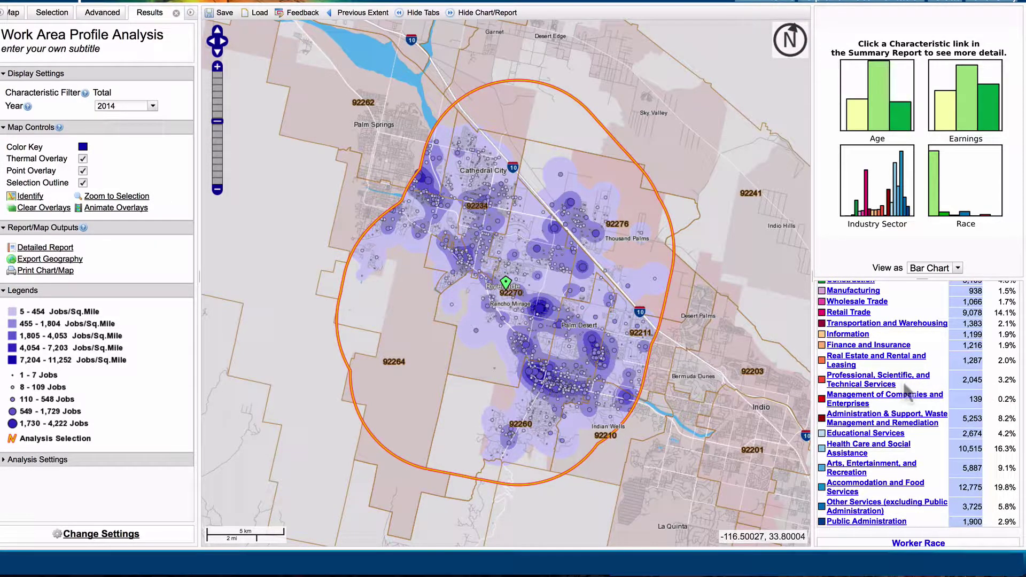
scroll(905, 389, down, 2)
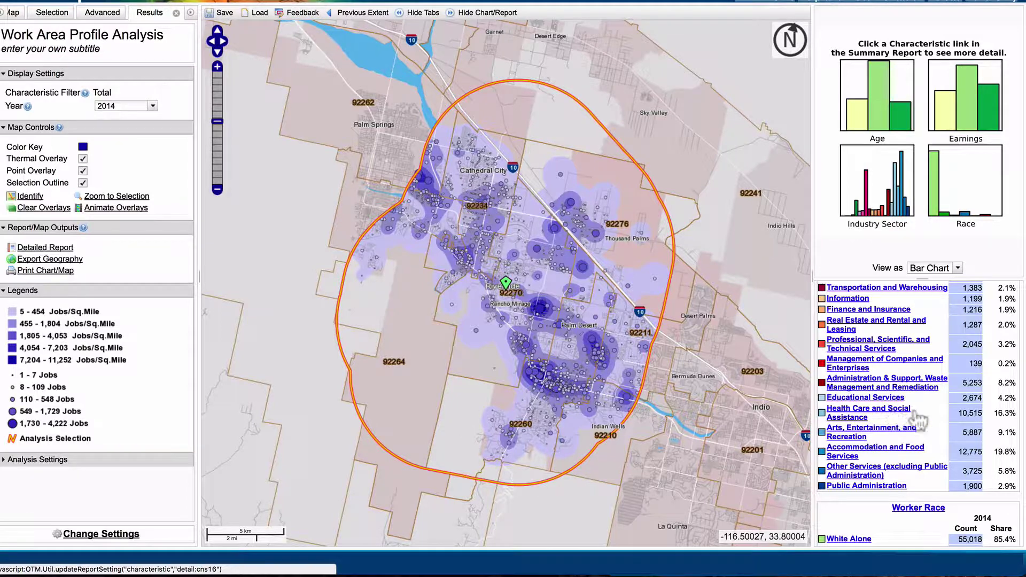
scroll(928, 408, down, 1)
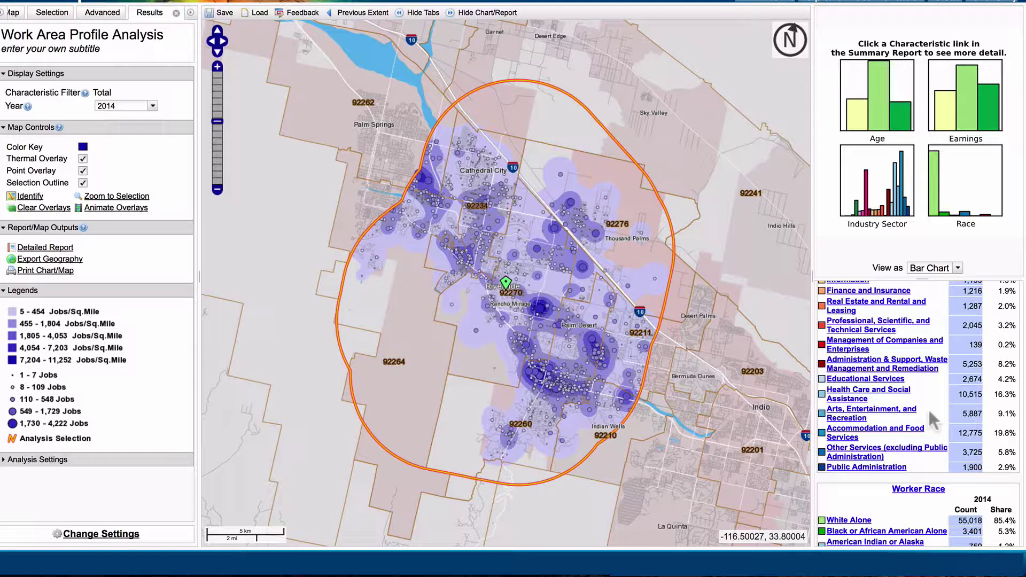
scroll(927, 409, down, 1)
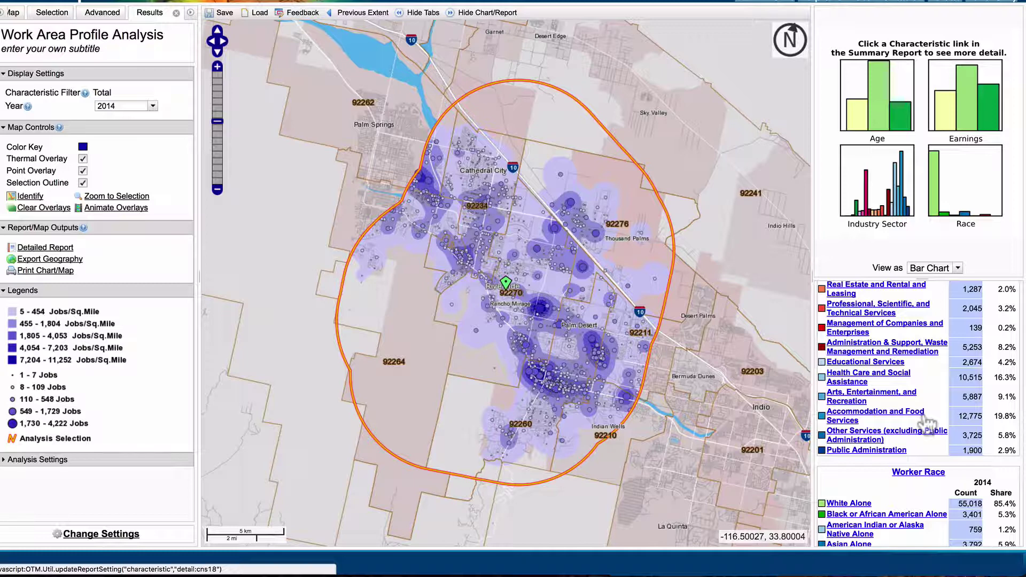
scroll(926, 423, down, 2)
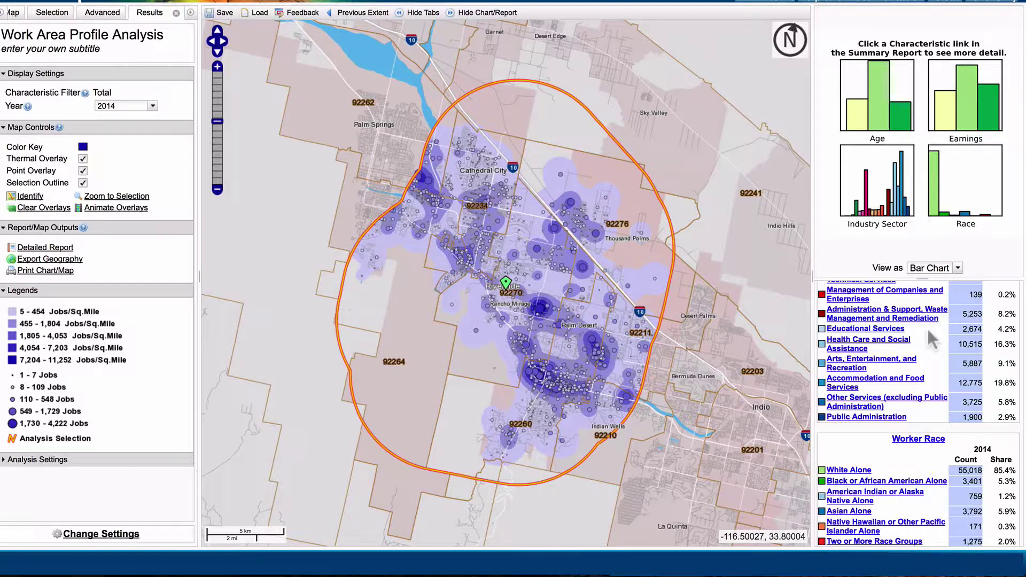
scroll(929, 331, up, 10)
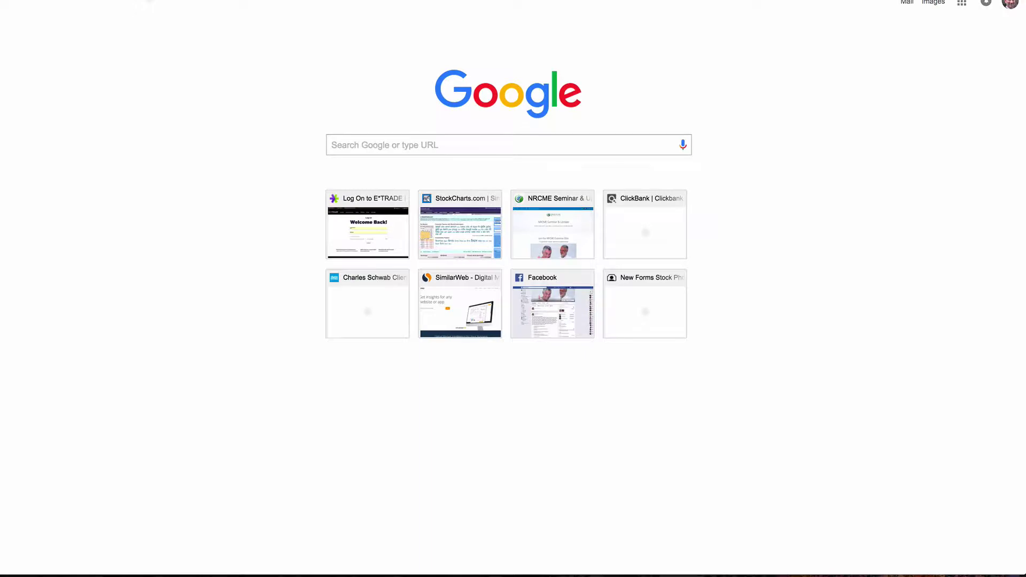
- Switch to the bookmarked iTriage website and open its facility finder
click(147, 2)
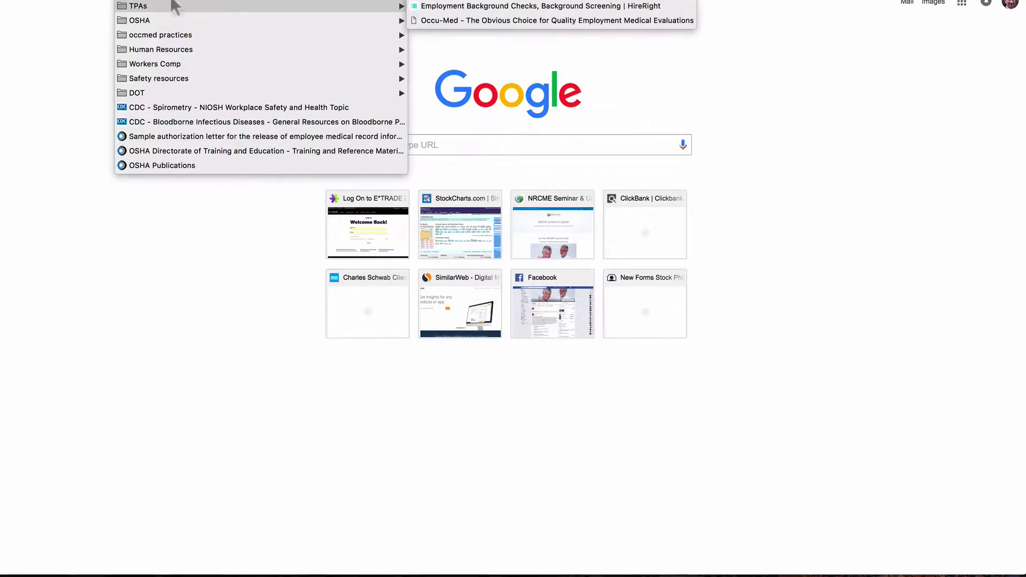
mouse_move(192, 0)
mouse_move(412, 6)
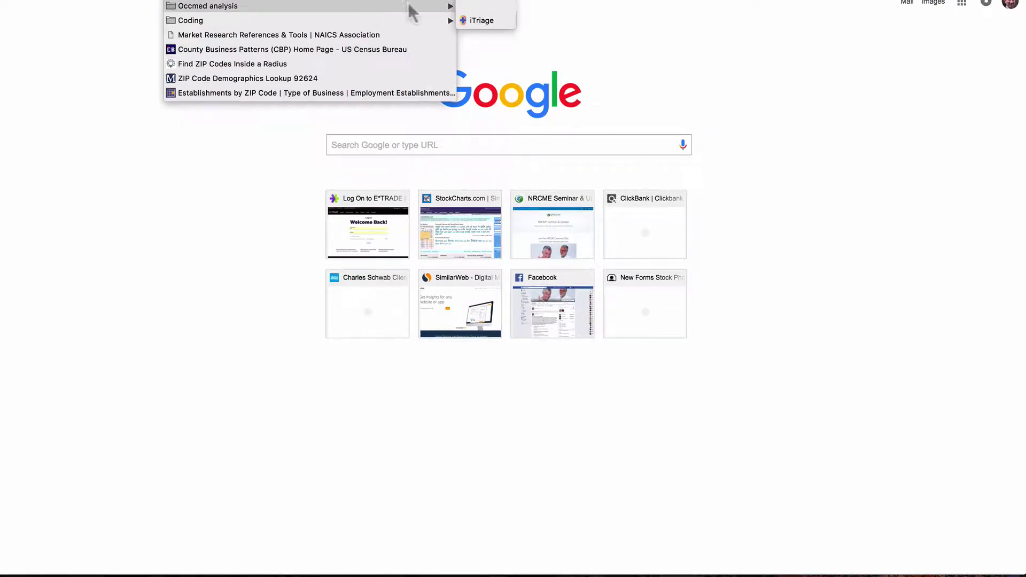
click(498, 21)
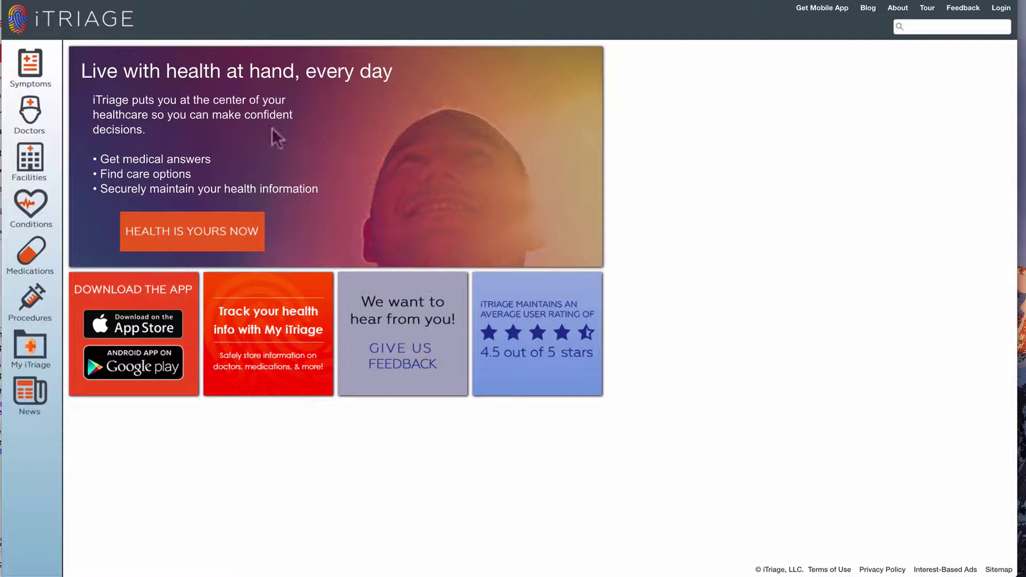
click(37, 166)
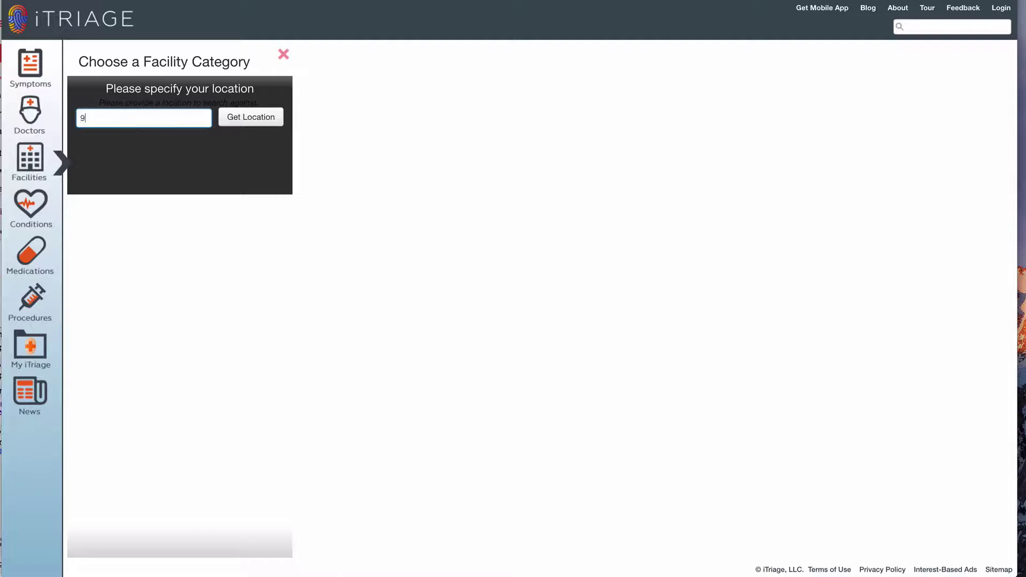
- Set the facility search location to Rancho Mirage, CA 92270 and examine the nearby Urgent Care facilities and their distances
click(250, 123)
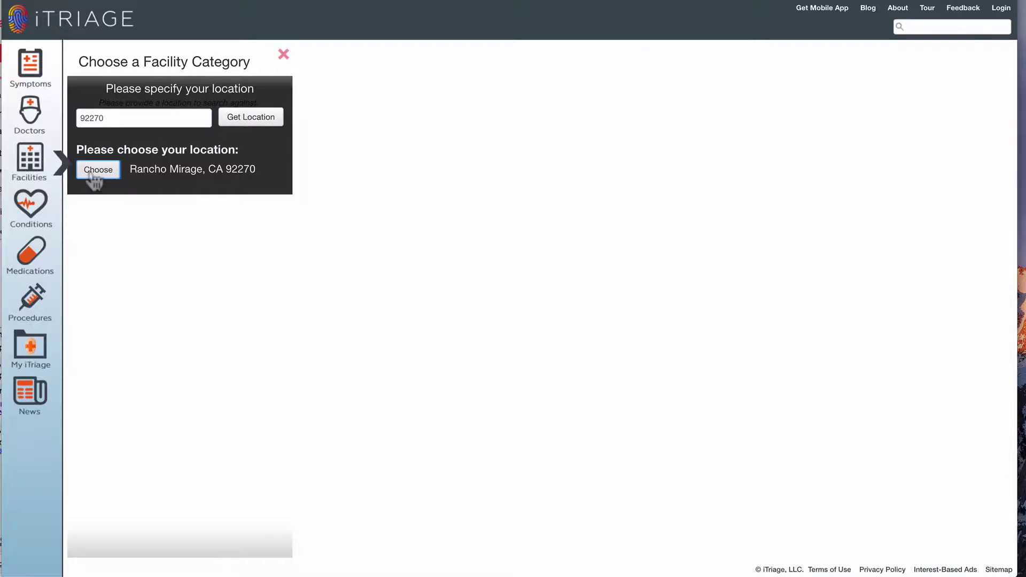
click(92, 171)
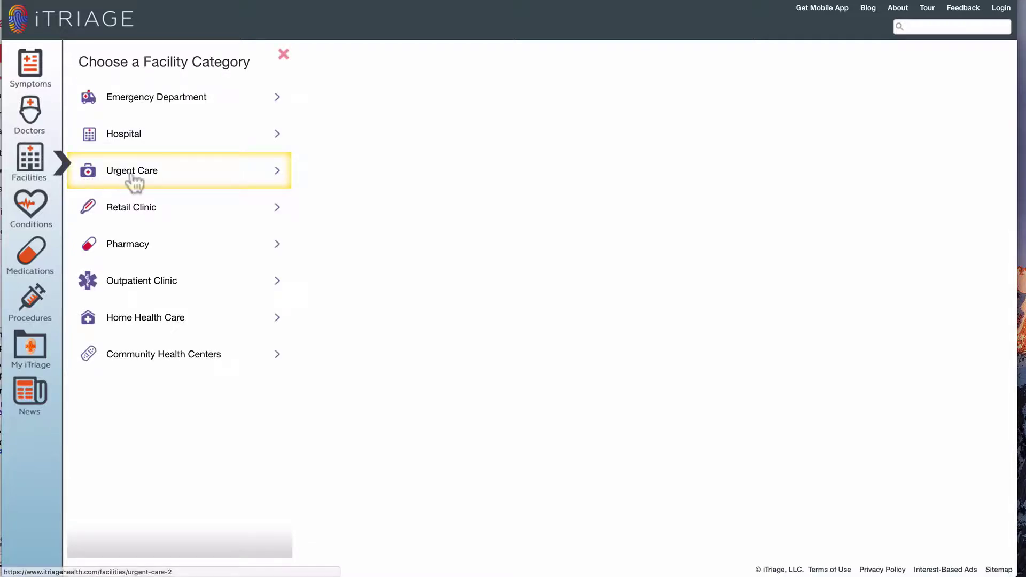
click(143, 176)
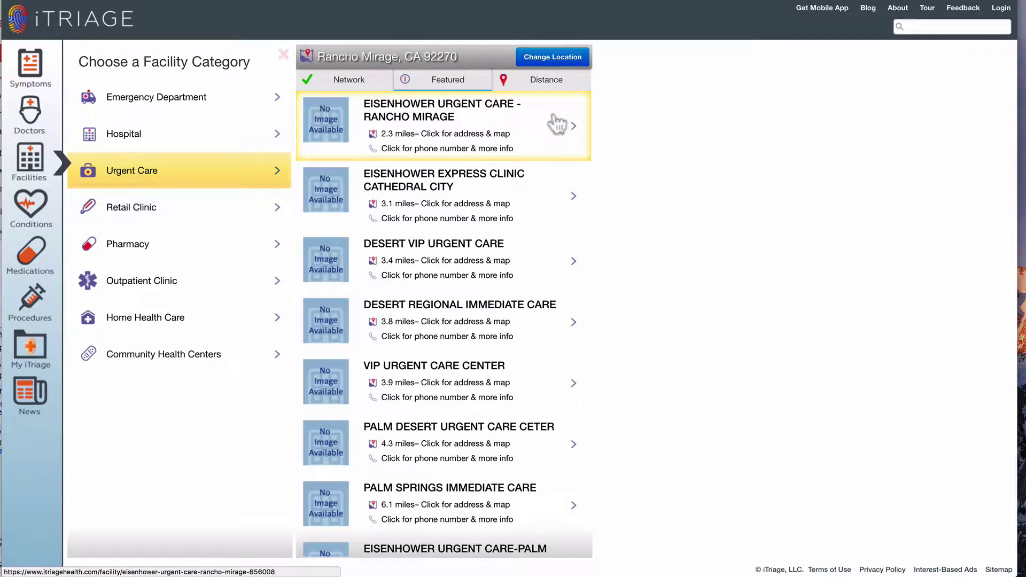
scroll(556, 124, down, 1)
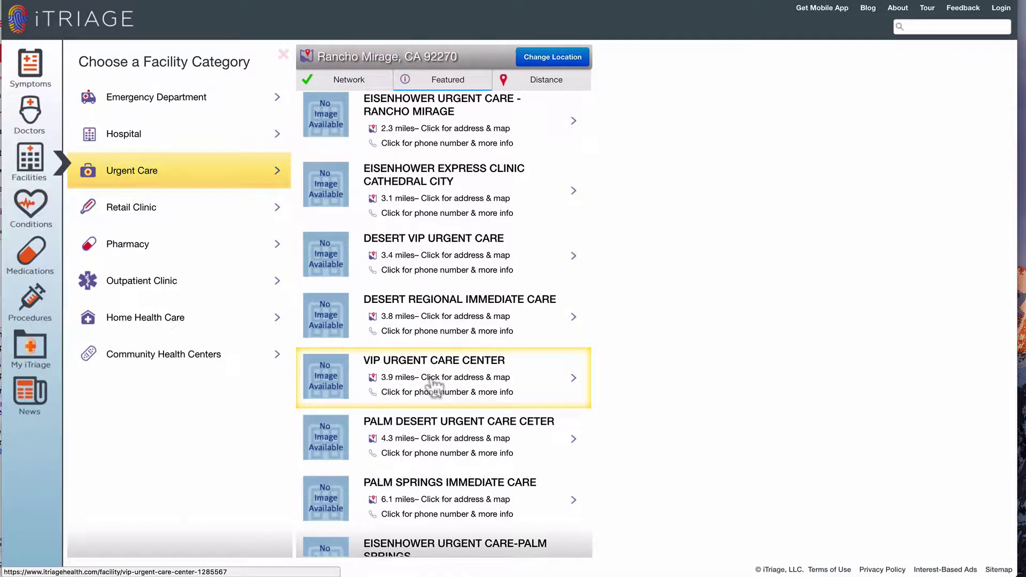
scroll(436, 386, down, 2)
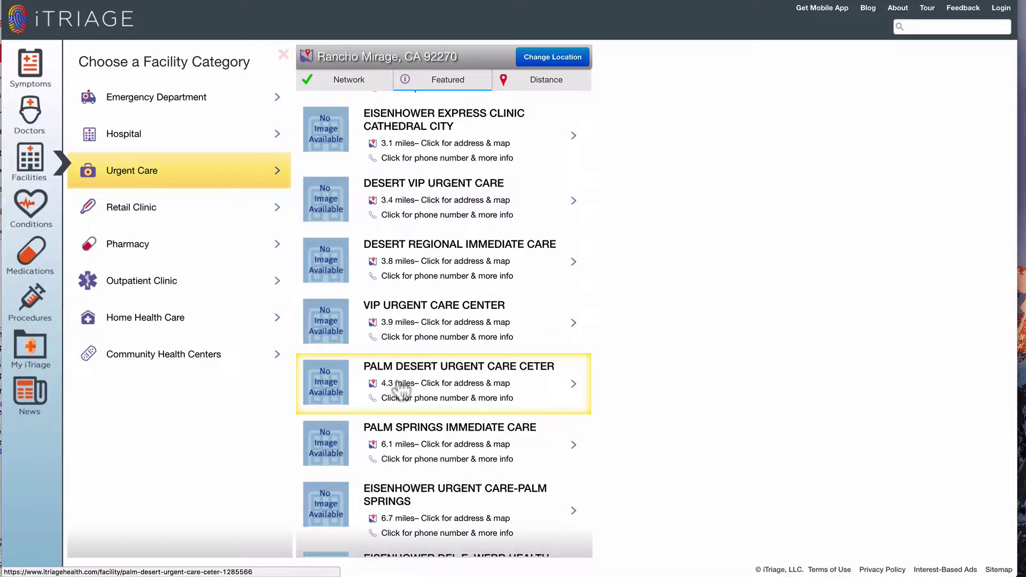
scroll(401, 390, down, 5)
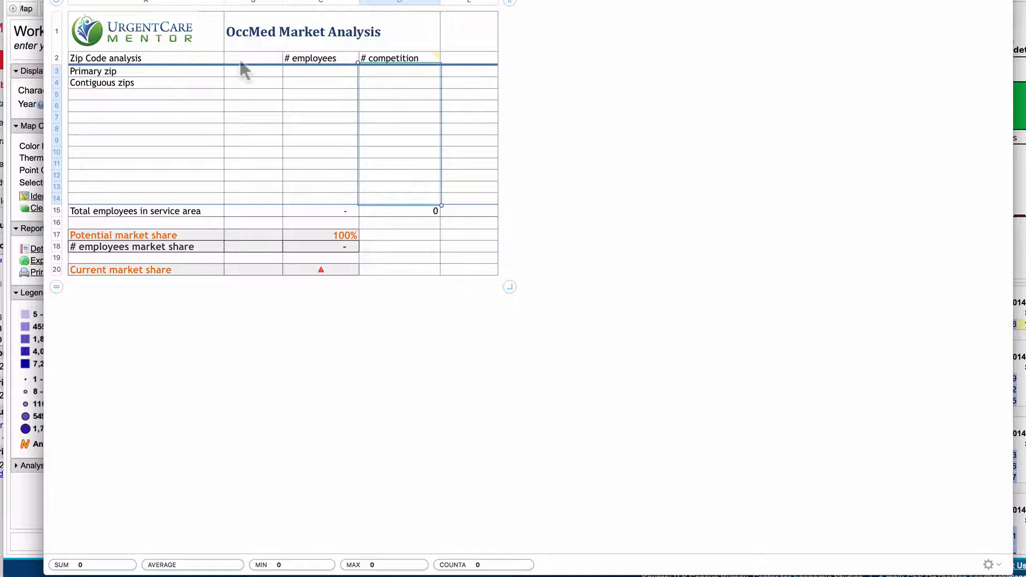
- Switch to the OccMed Market Analysis spreadsheet, enter 92270 as the primary zip, and check the total jobs in the Work Area Profile report
click(251, 72)
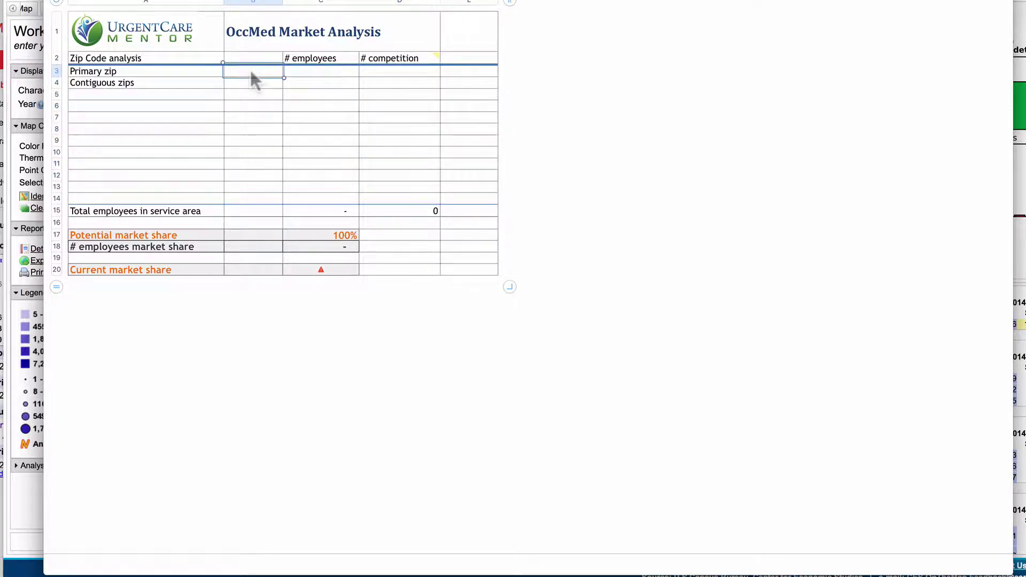
text(92270)
click(303, 72)
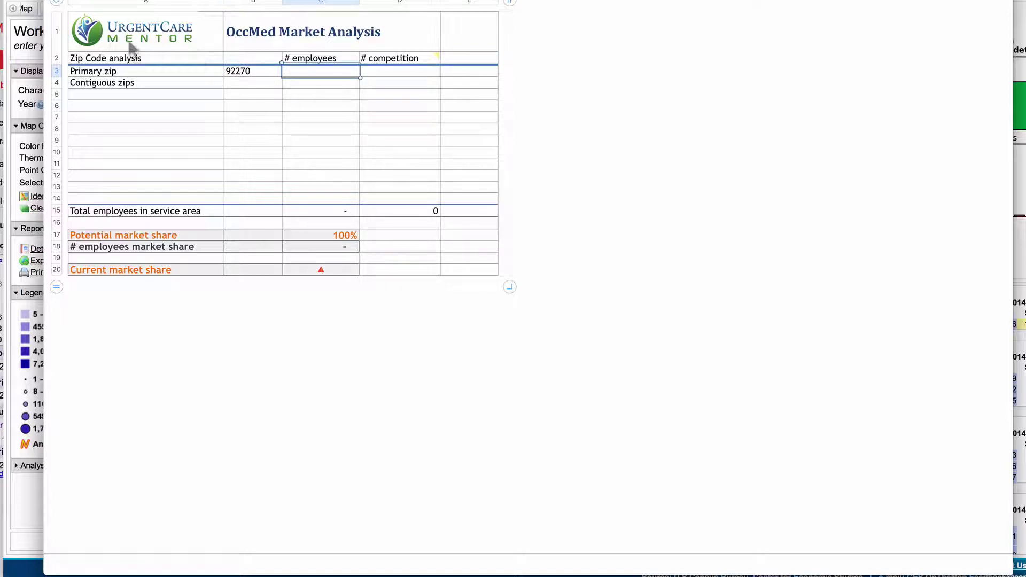
click(30, 54)
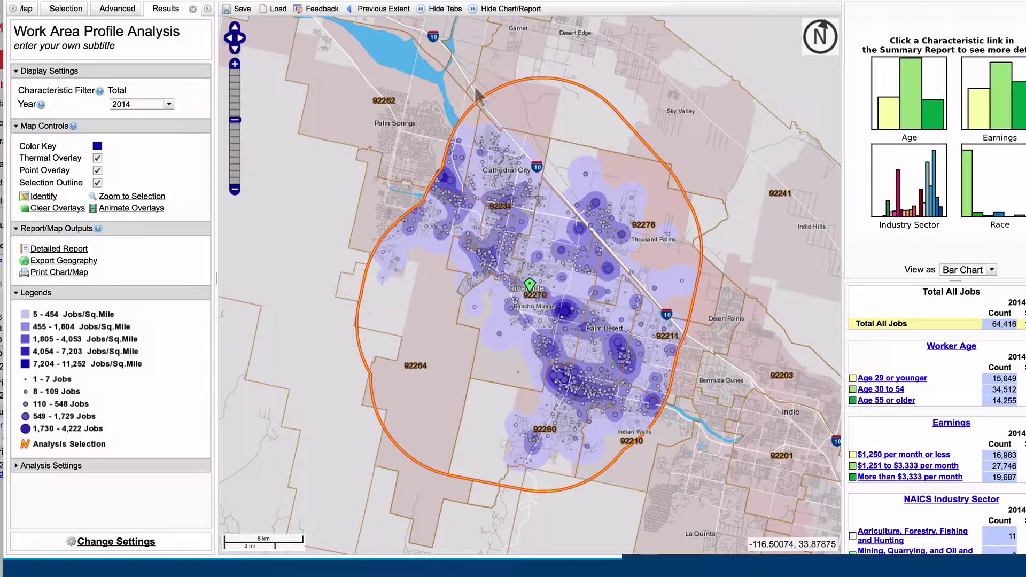
key(super+Tab)
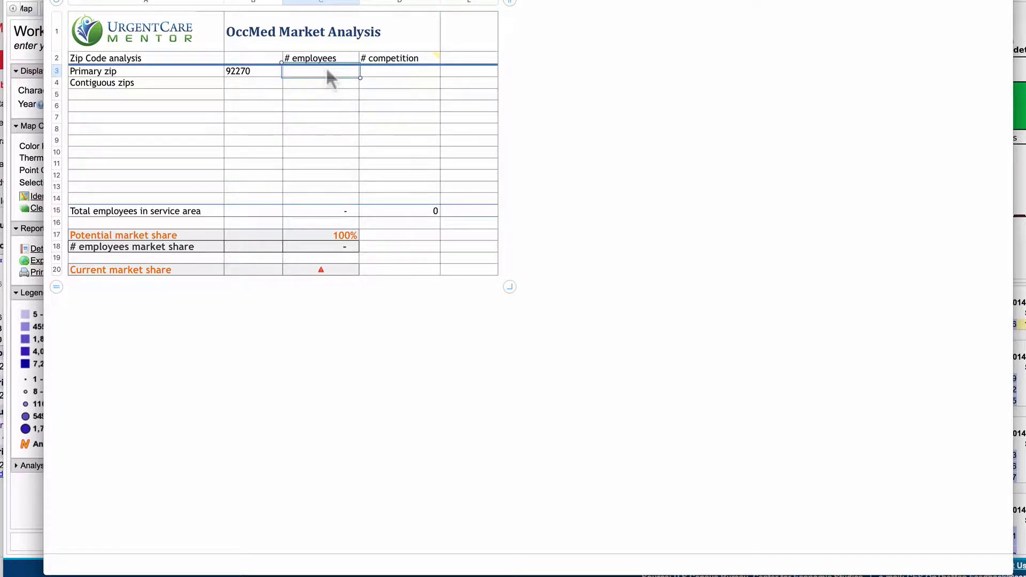
- Enter 64,416 as the number of employees for the primary zip and clear the misplaced count in row 5
click(287, 90)
text(64416)
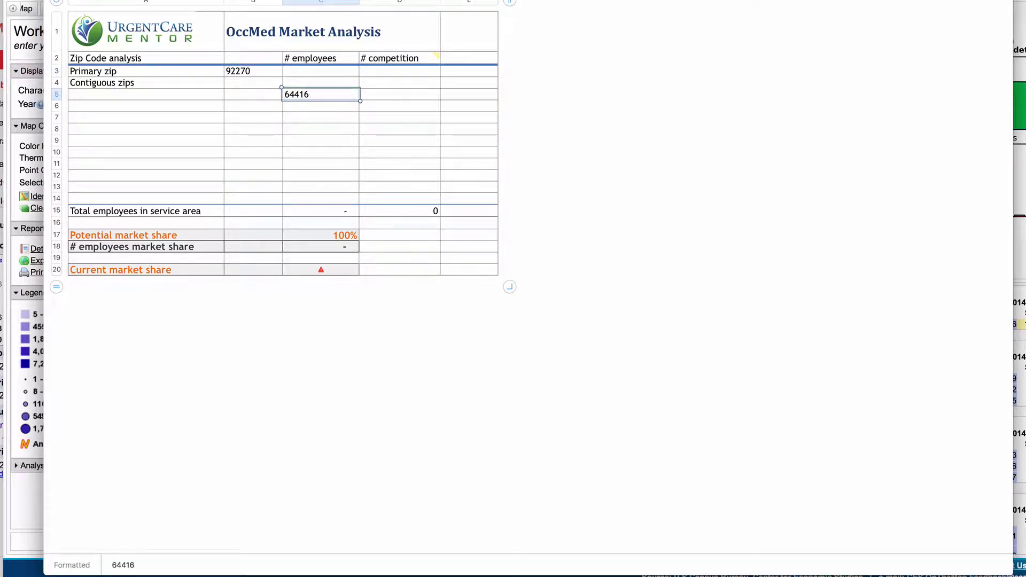
click(331, 73)
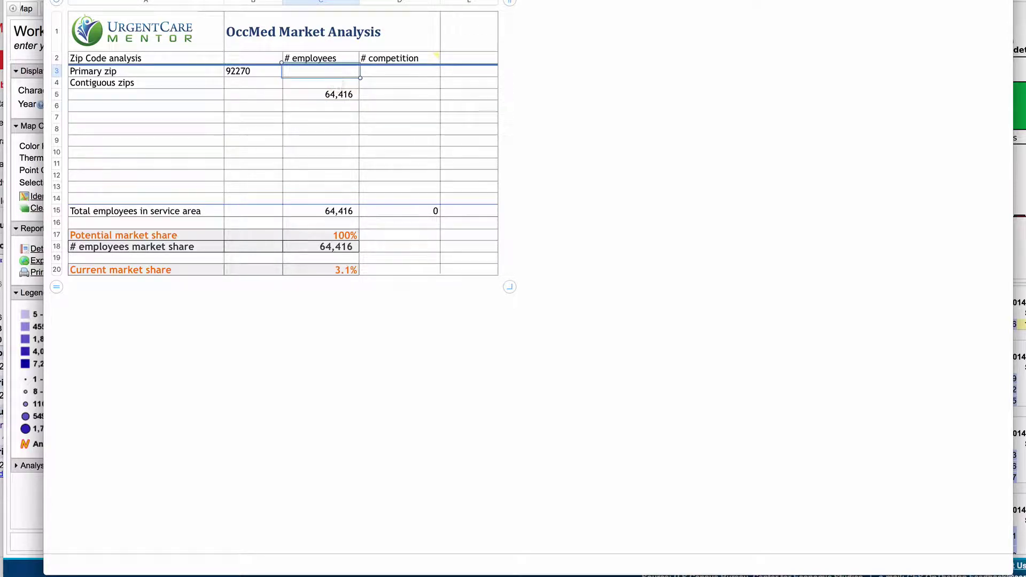
text(64,416)
key(Return)
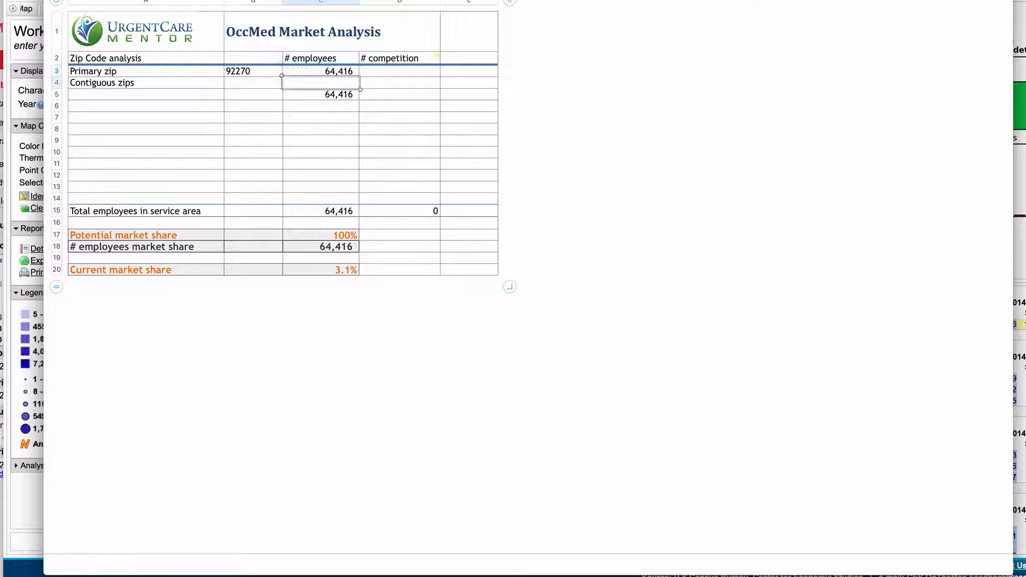
key(Down)
key(Delete)
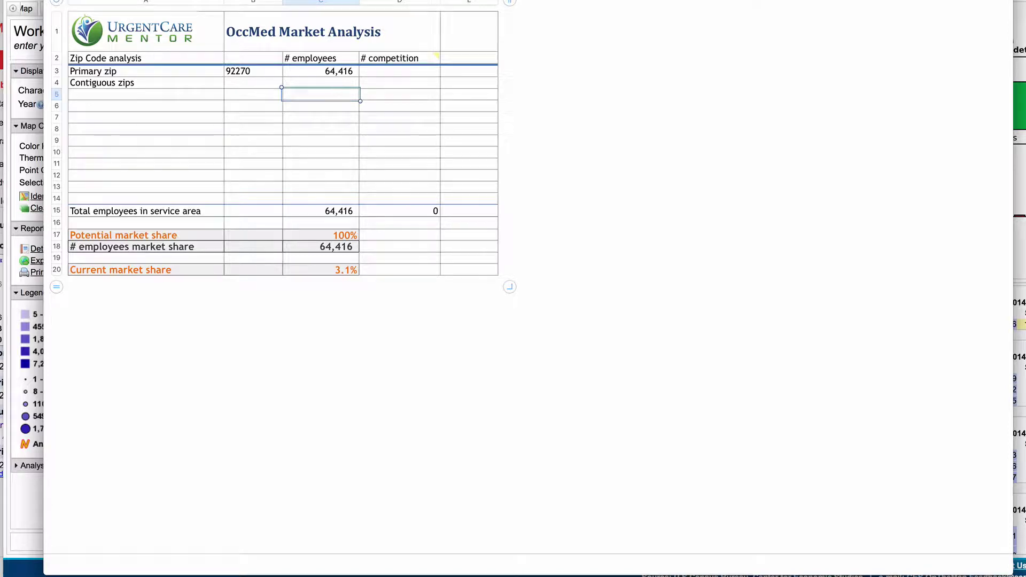
- List 92234 and 92276 from the job map as the first two contiguous zips in the spreadsheet
click(249, 86)
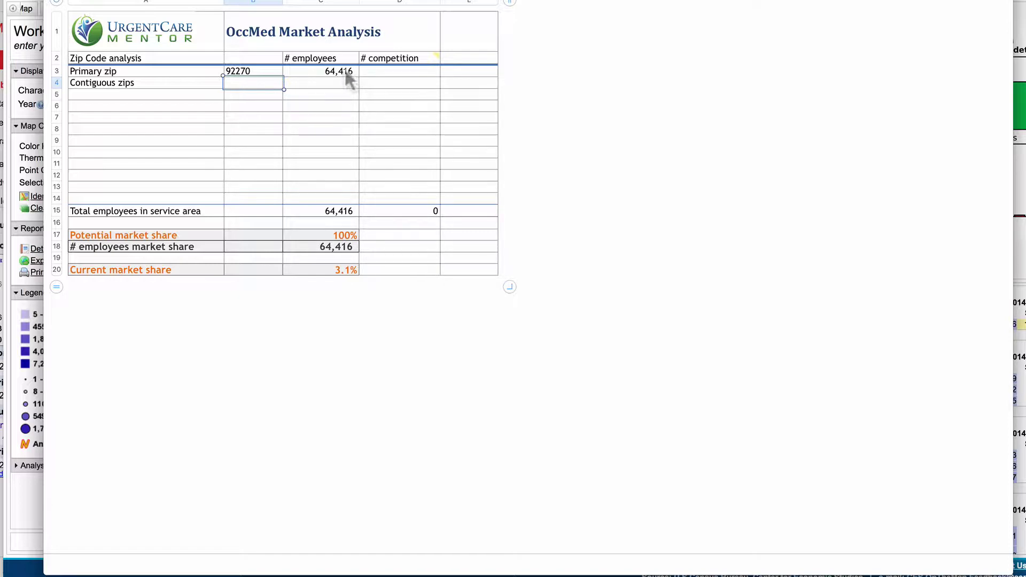
click(35, 52)
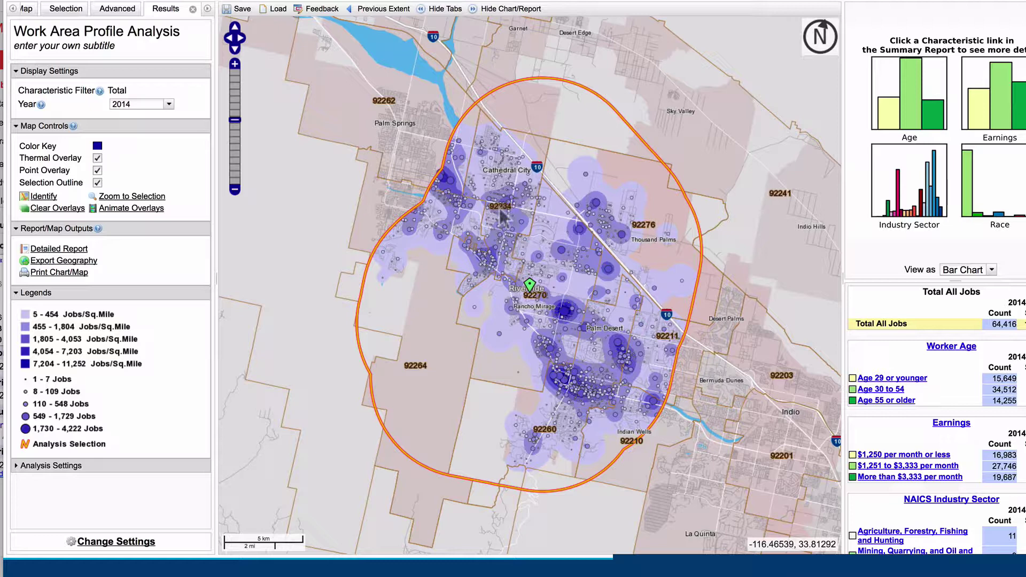
key(alt+Tab)
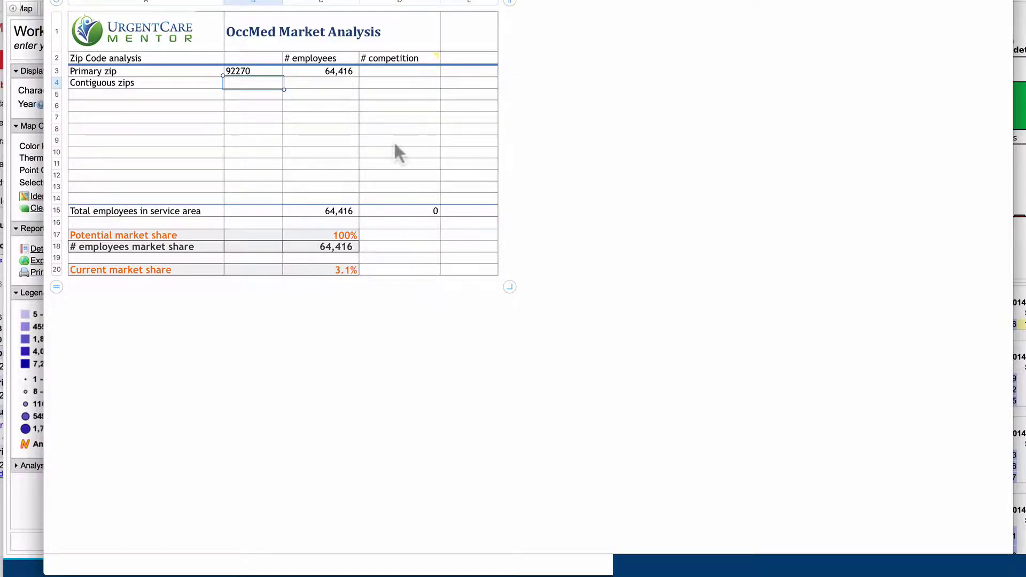
text(92234)
key(super+Tab)
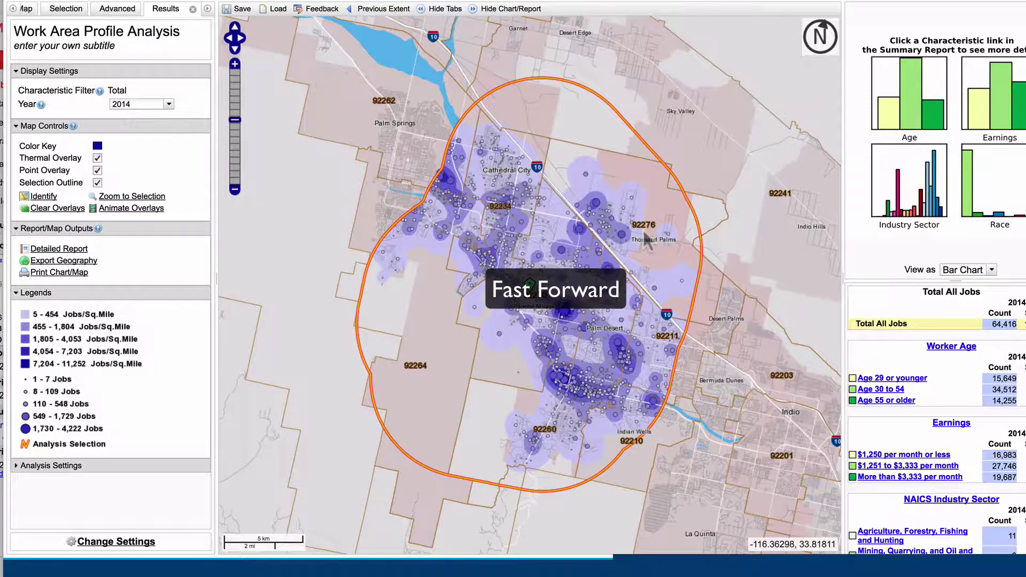
key(super+Tab)
text(92276)
key(Return)
- Add 92211 and 92210 from the job map to the spreadsheet's contiguous zips
key(super+Tab)
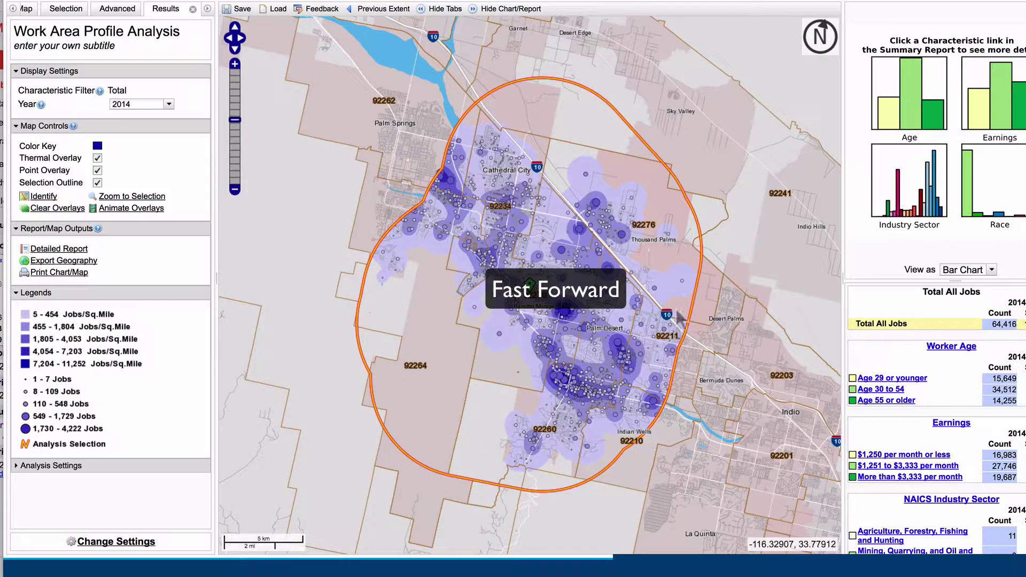
key(super+Tab)
text(92211)
key(Return)
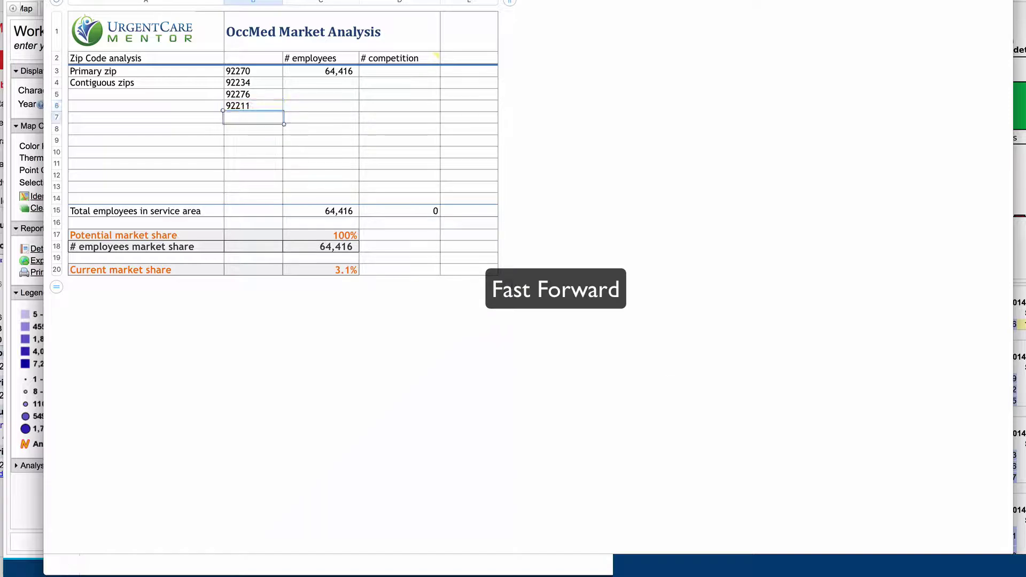
key(super+Tab)
key(super+Tab)
text(922)
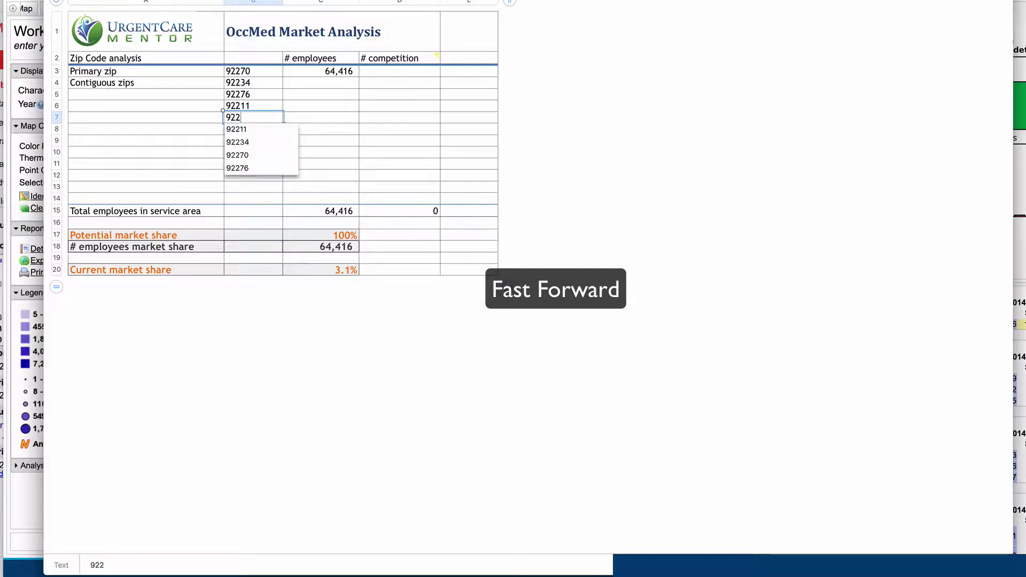
text(10)
key(Return)
- Add 92260 and 92264 from the job map to the spreadsheet's contiguous zips
key(super+Tab)
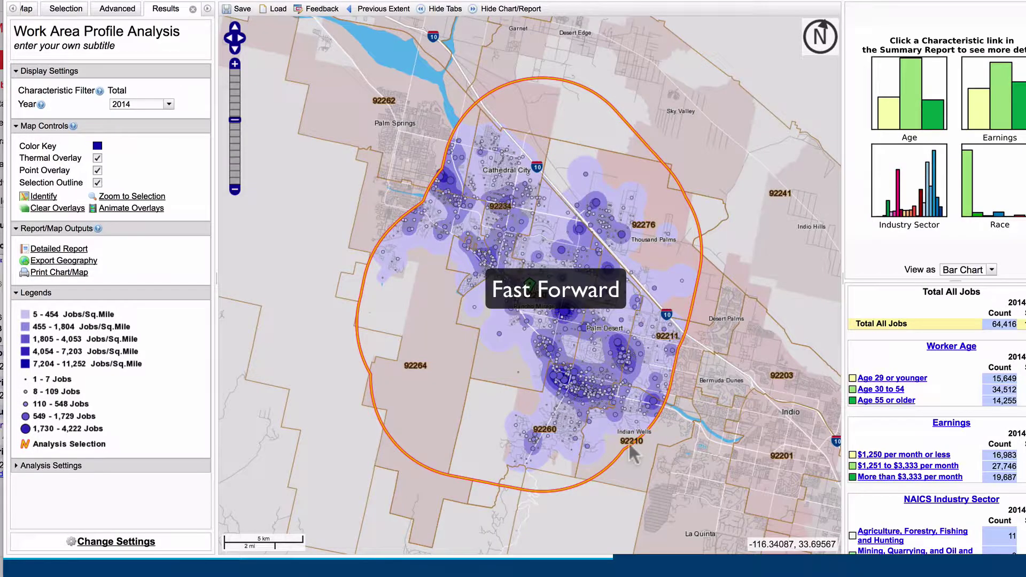
key(super+Tab)
text(9226)
key(super+Tab)
key(super+Tab)
text(0)
key(Return)
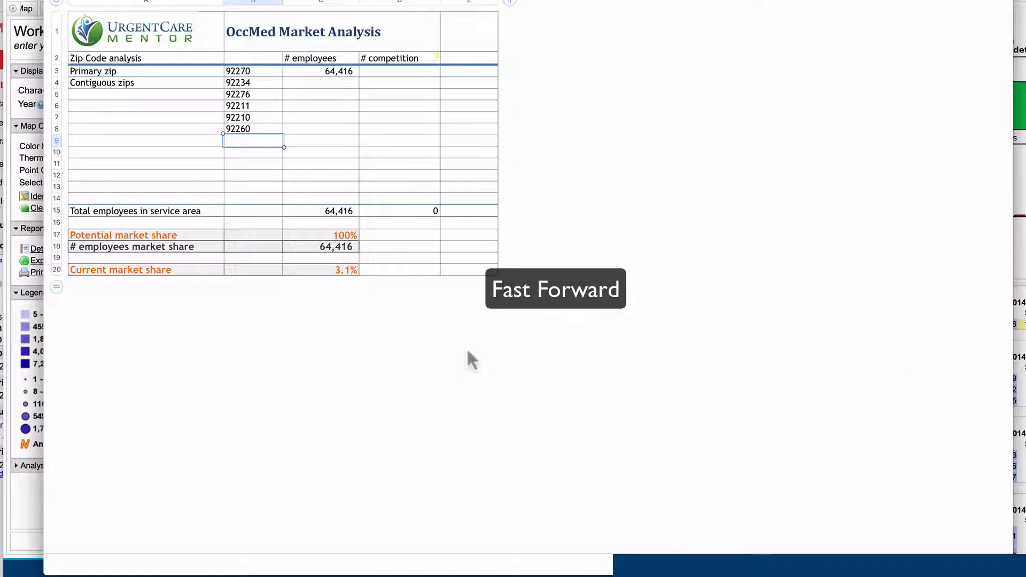
text(92264)
- Record 1 competitor, Eisenhower, for the primary zip and add 92241 below the other contiguous zips
click(327, 84)
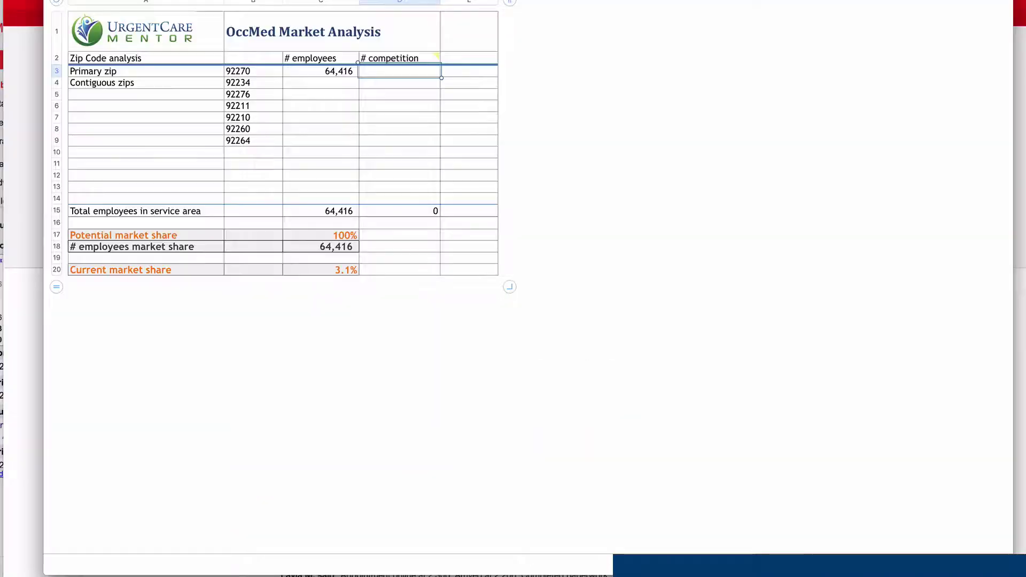
text(1)
key(Tab)
text(Eisenhower)
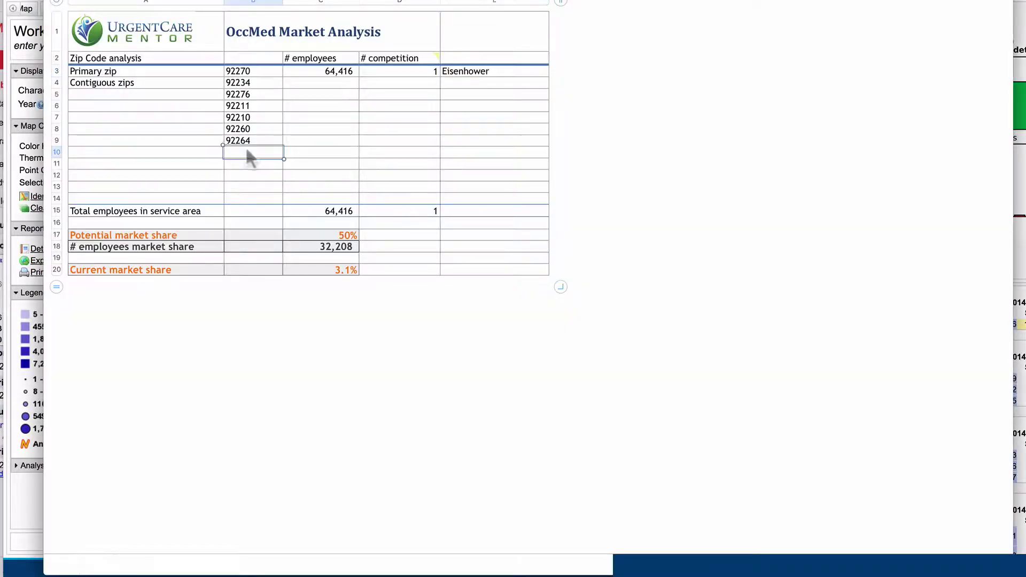
text(92241)
key(Tab)
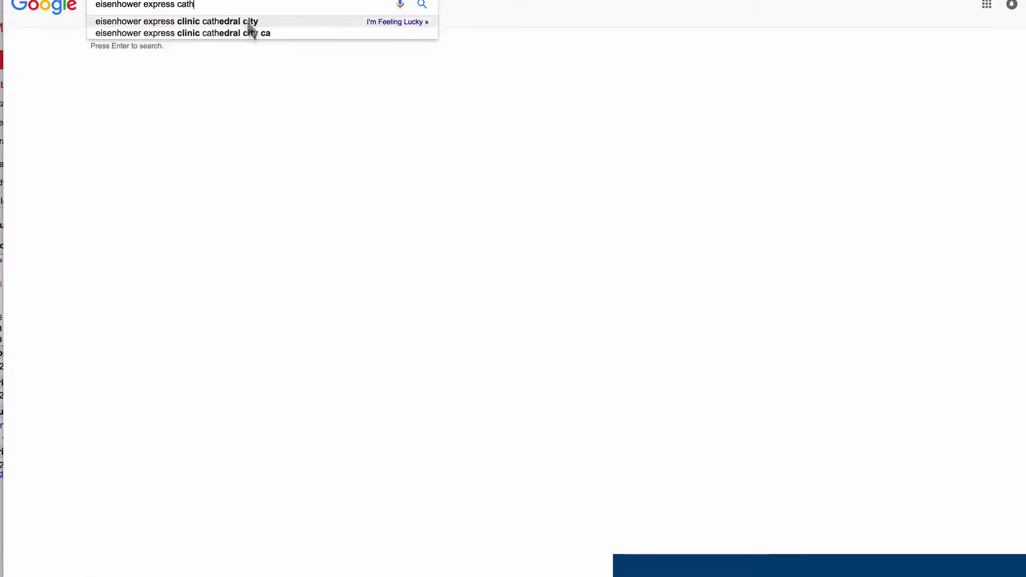
- Search Google for "eisenhower express clinic cathedral city" and read Eisenhower Medical Center's Occupational Health Services page
click(249, 21)
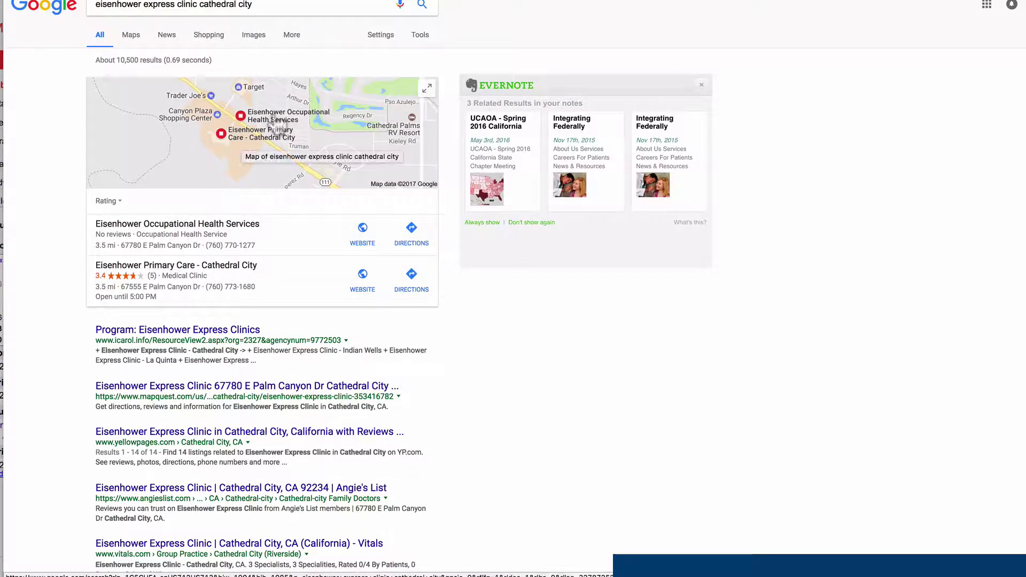
click(202, 227)
scroll(332, 281, down, 5)
click(162, 104)
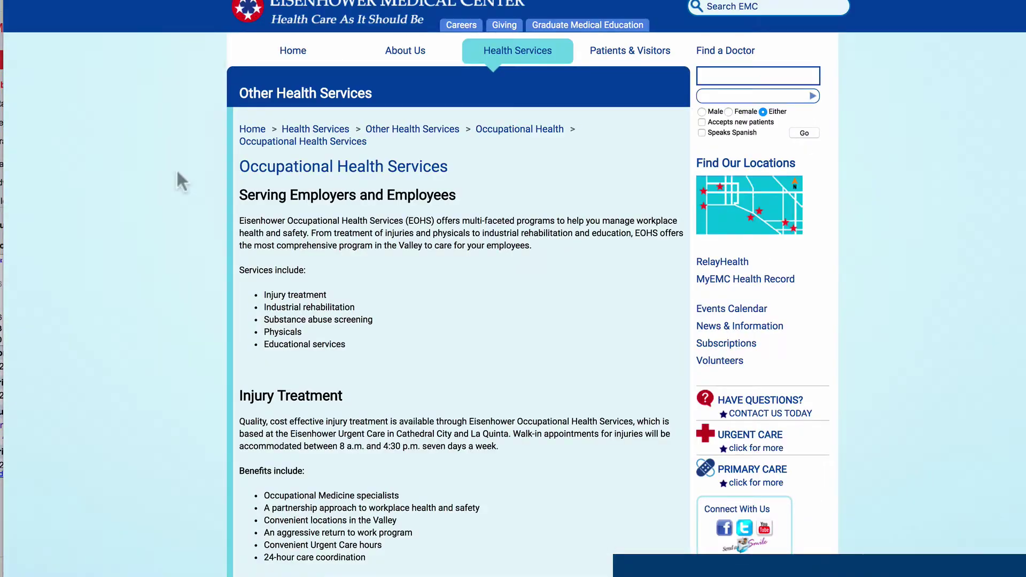
scroll(206, 307, down, 4)
scroll(206, 306, down, 2)
scroll(394, 130, up, 6)
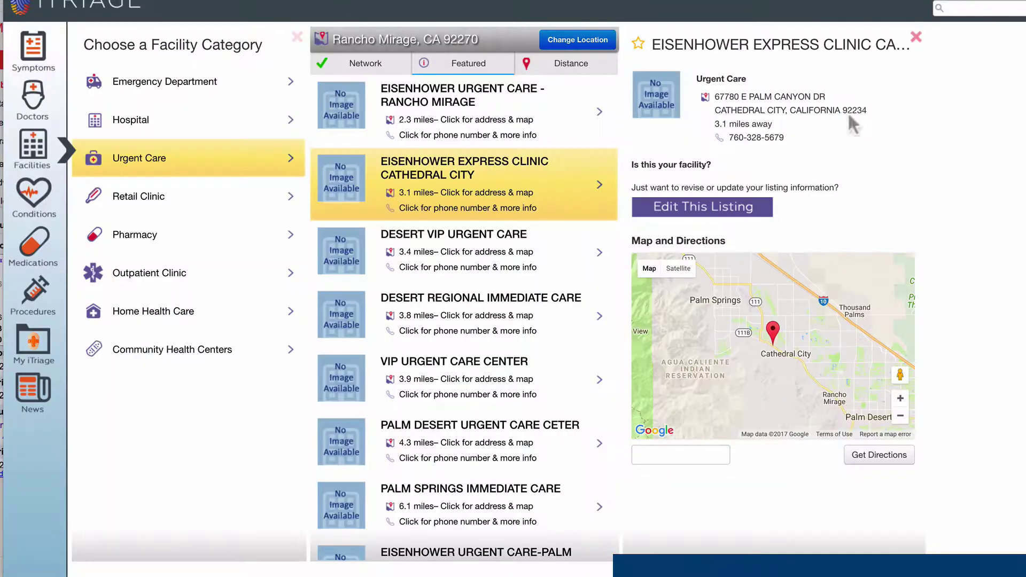
- Search Google for "desert regional immediate care palm desert" and look through the results for the clinic's website
key(super+Tab)
click(475, 85)
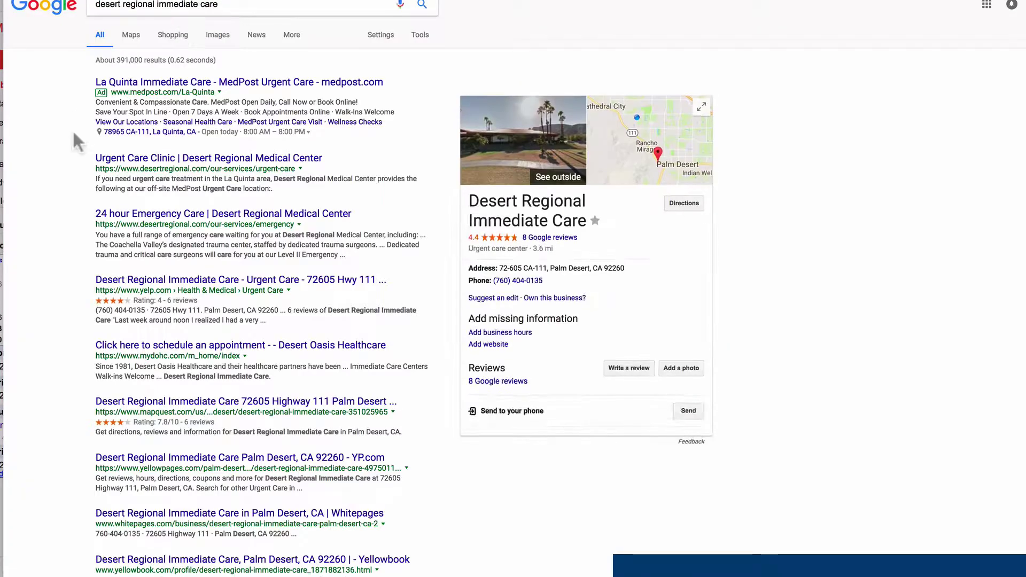
click(223, 117)
scroll(334, 203, down, 3)
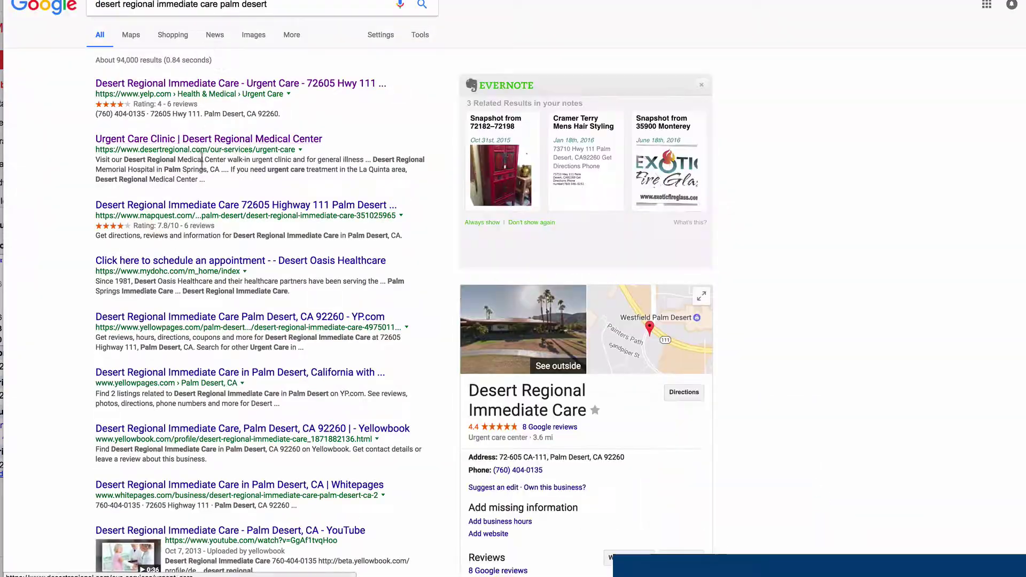
scroll(243, 170, down, 7)
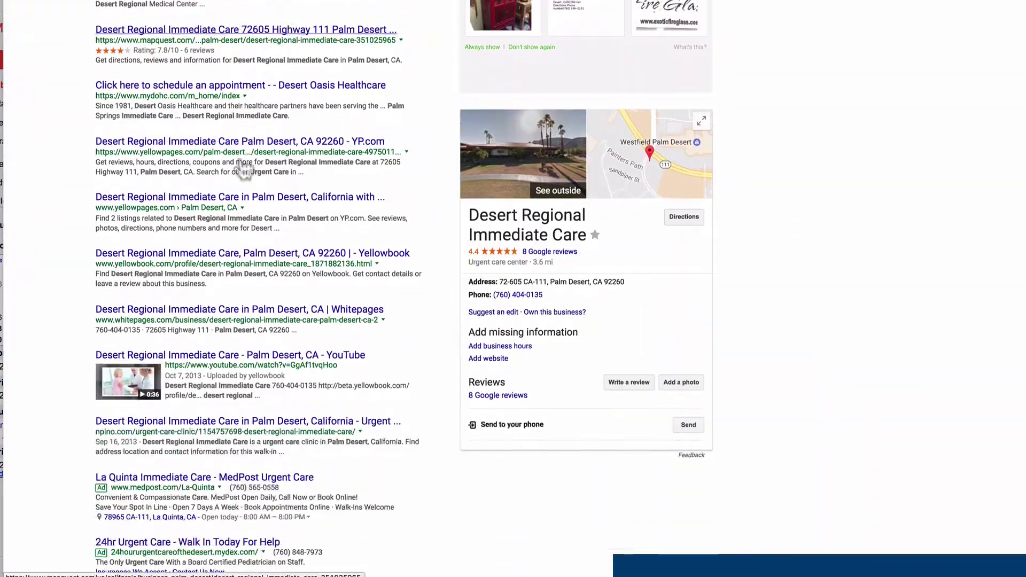
scroll(182, 278, up, 7)
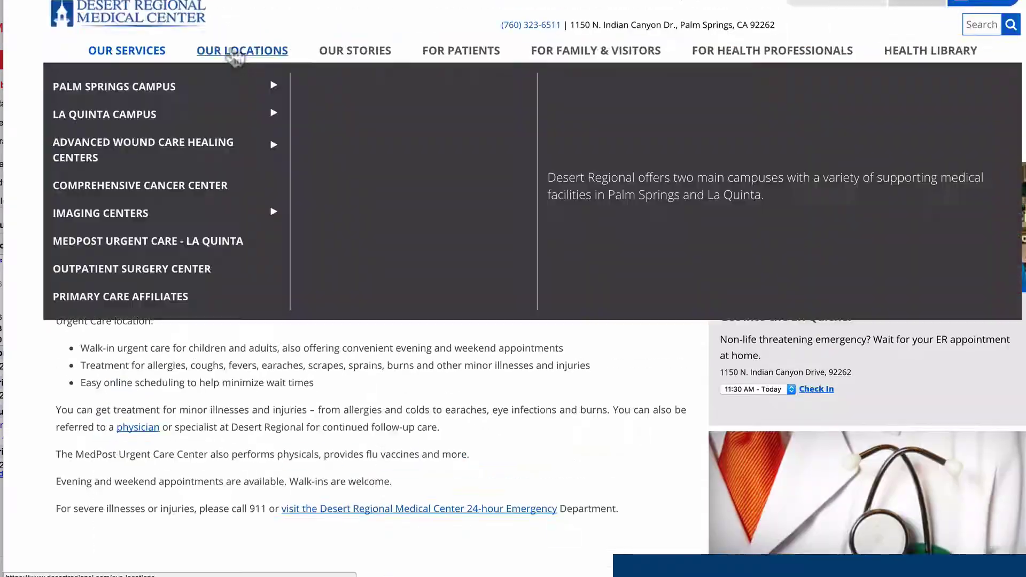
- Open Desert Regional Medical Center's locations page and filter its map to Urgent Care facilities to check where they are
click(244, 48)
scroll(178, 203, down, 3)
click(218, 18)
click(235, 449)
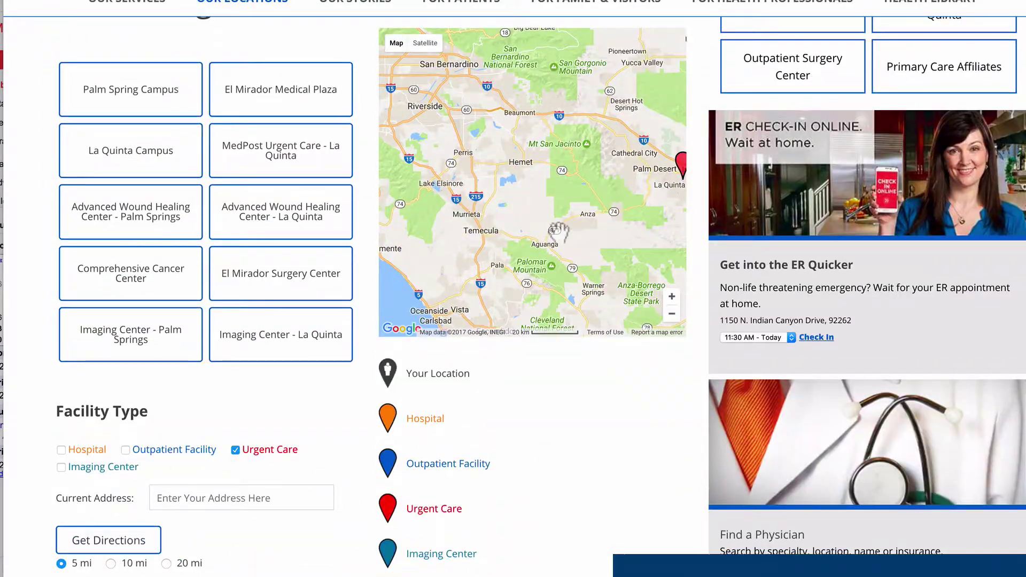
scroll(531, 422, down, 15)
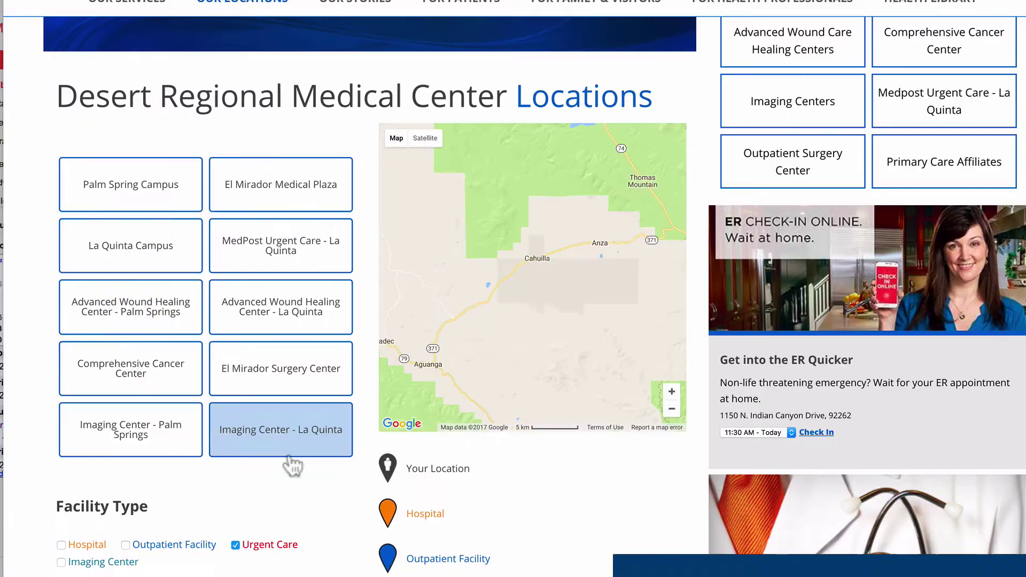
- Check the VIP Urgent Care Center listing near Rancho Mirage on iTriage and read Desert Urgent Care's list of services
scroll(291, 465, up, 2)
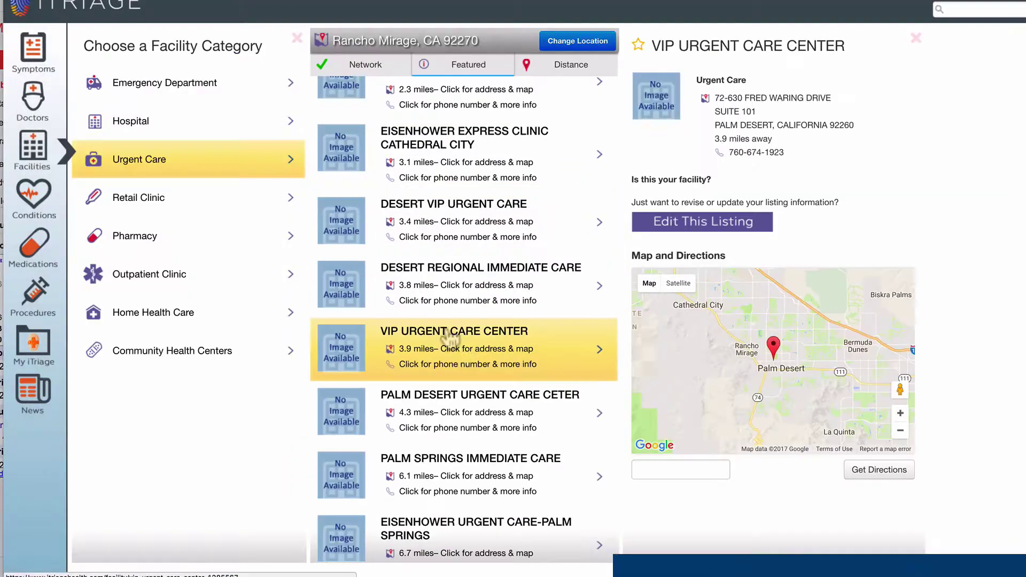
scroll(458, 238, down, 2)
click(436, 327)
scroll(435, 327, down, 1)
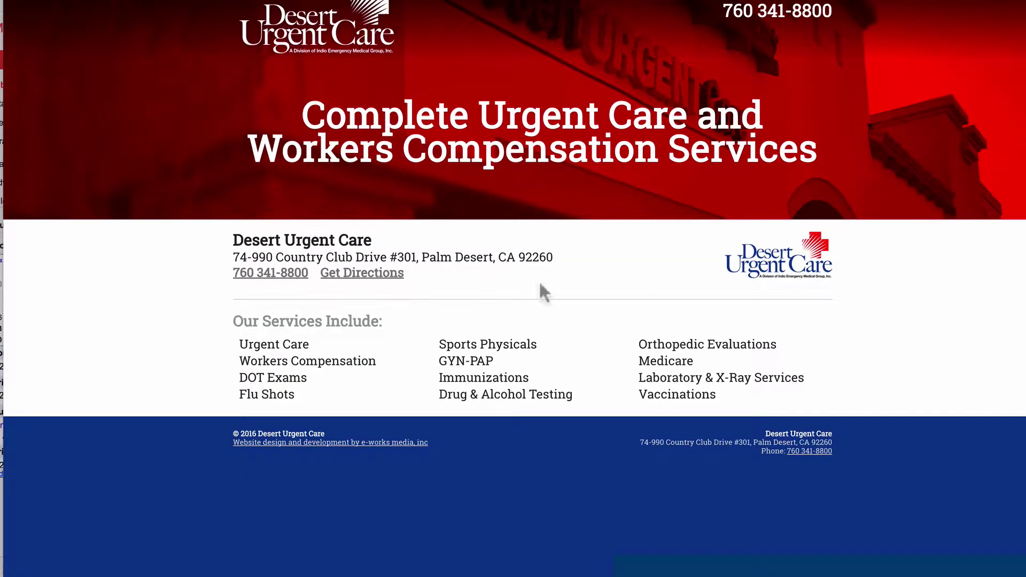
- Switch to the spreadsheet, record 2 competitors for zip 92260 and add Desert UC (Indio) after VIP in the adjacent note
key(super+Tab)
click(420, 131)
text(, Desert UC (Indio)
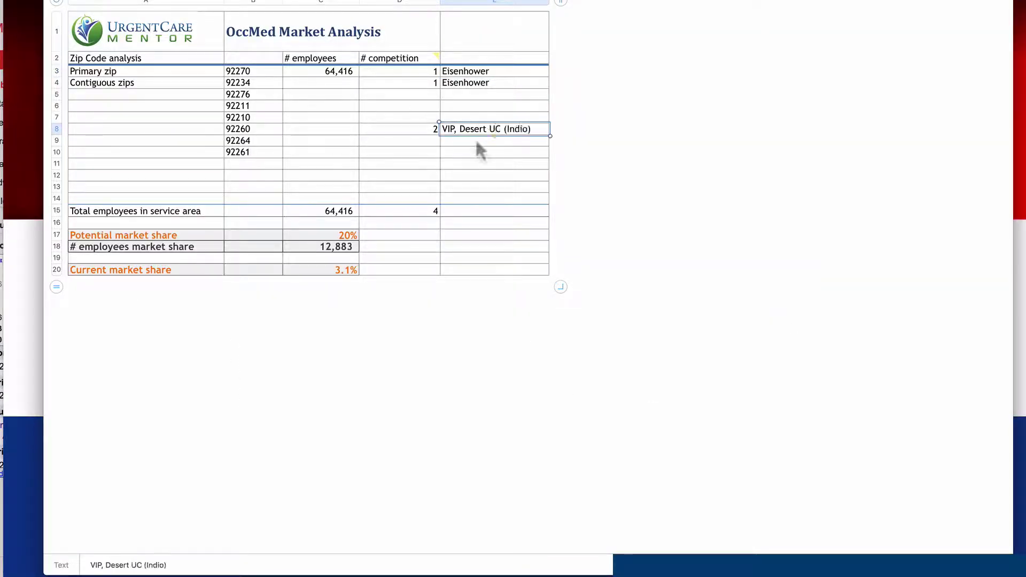
key(Return)
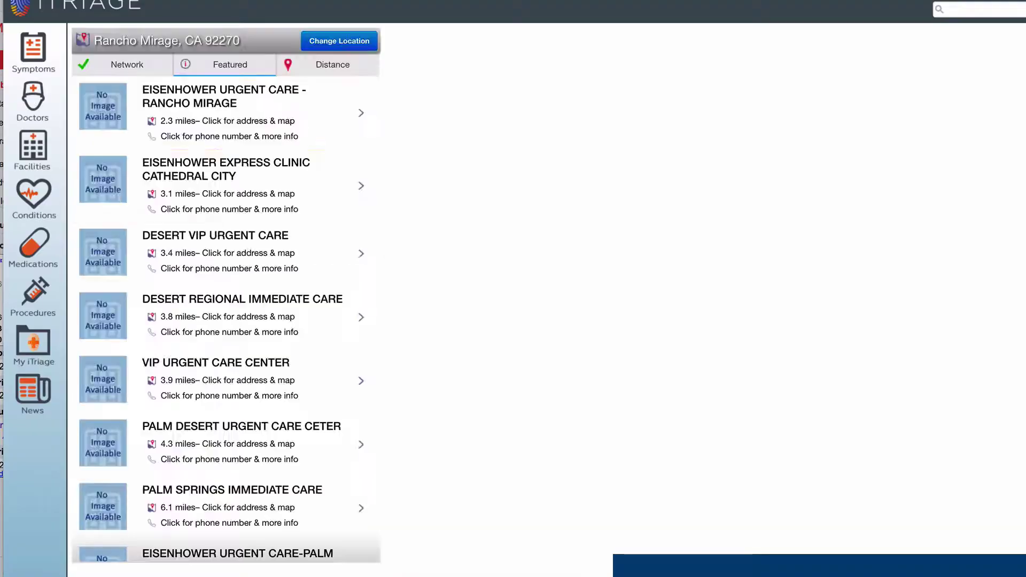
- Go back to the Google occupational medicine results and open iTriage's list of occupational medicine doctors near Rancho Mirage, CA 92270
scroll(293, 348, down, 5)
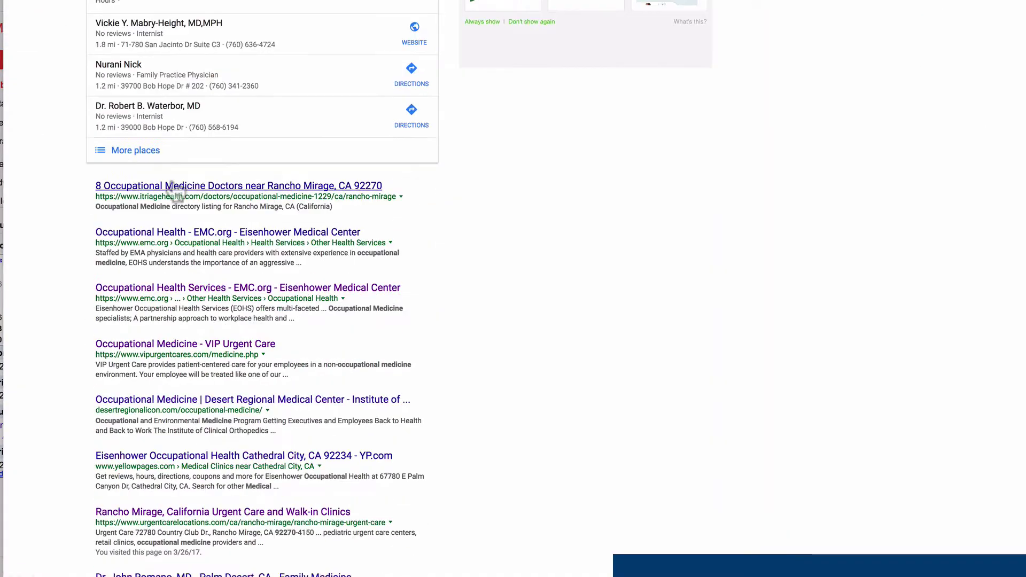
scroll(260, 214, down, 2)
scroll(260, 213, down, 3)
click(183, 300)
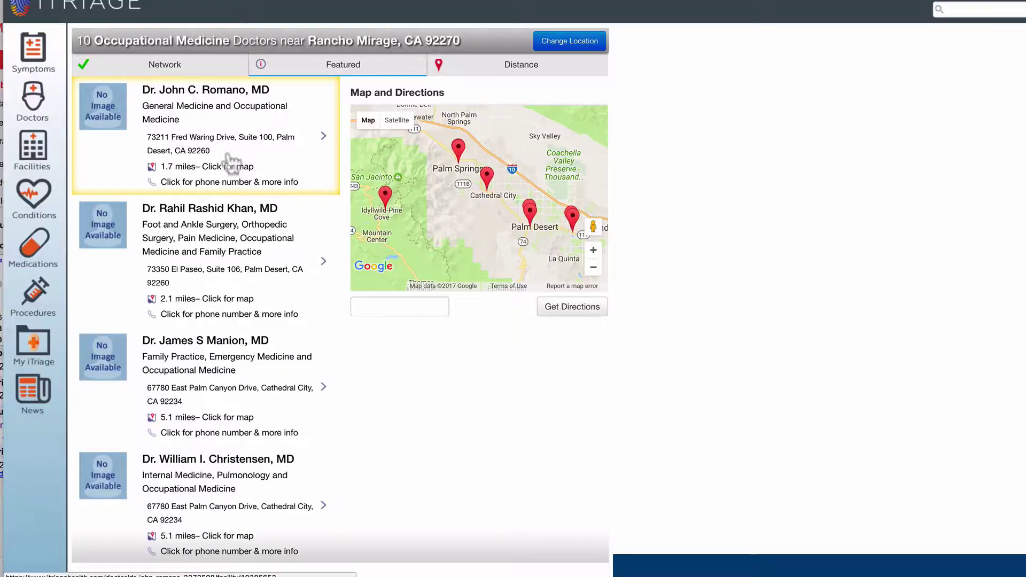
- Look through the iTriage occupational medicine doctors near Rancho Mirage, checking the profiles and office locations of the Palm Desert and Cathedral City ones
click(228, 156)
scroll(815, 319, down, 10)
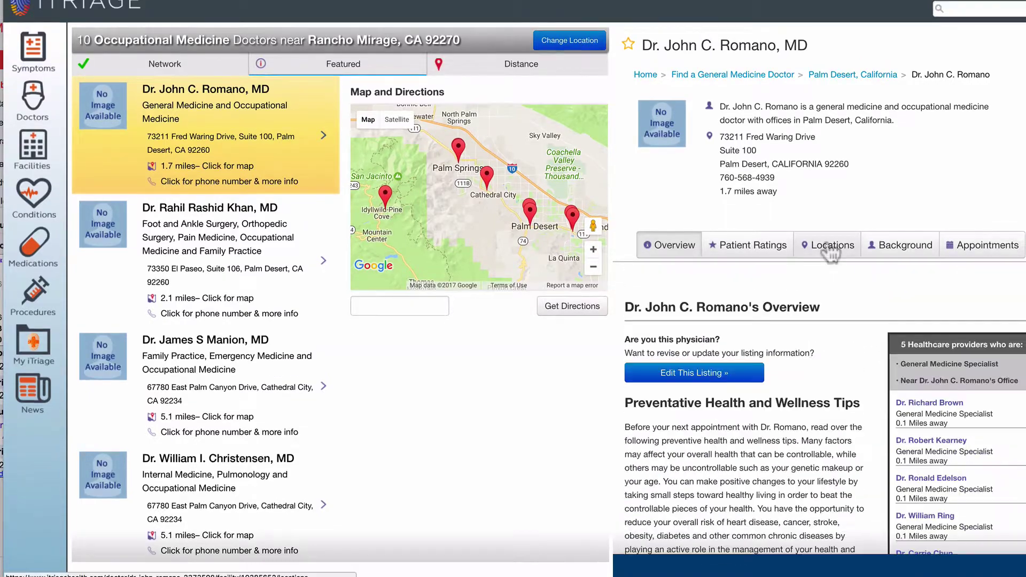
click(828, 245)
scroll(214, 246, down, 3)
click(214, 246)
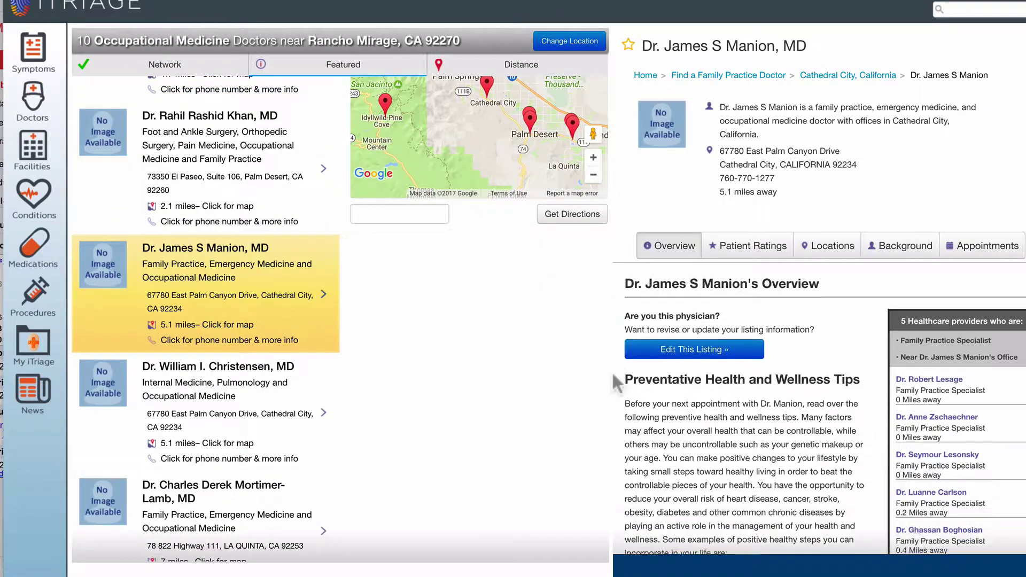
scroll(857, 122, down, 5)
scroll(399, 374, down, 4)
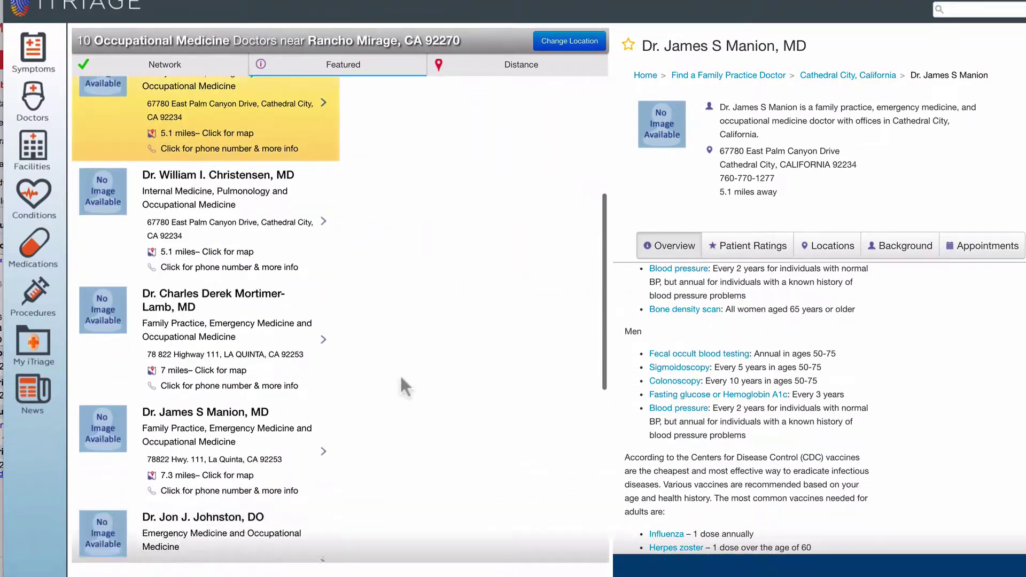
scroll(256, 516, up, 2)
scroll(257, 515, up, 3)
click(829, 246)
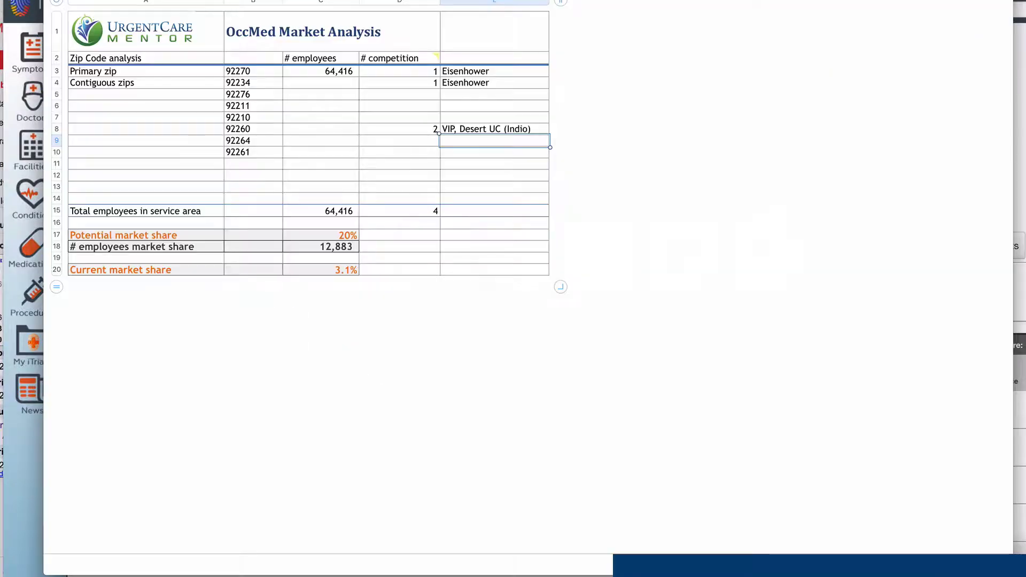
- Return to the market analysis sheet and check the formulas behind the competition total and the # employees market share
double_click(421, 206)
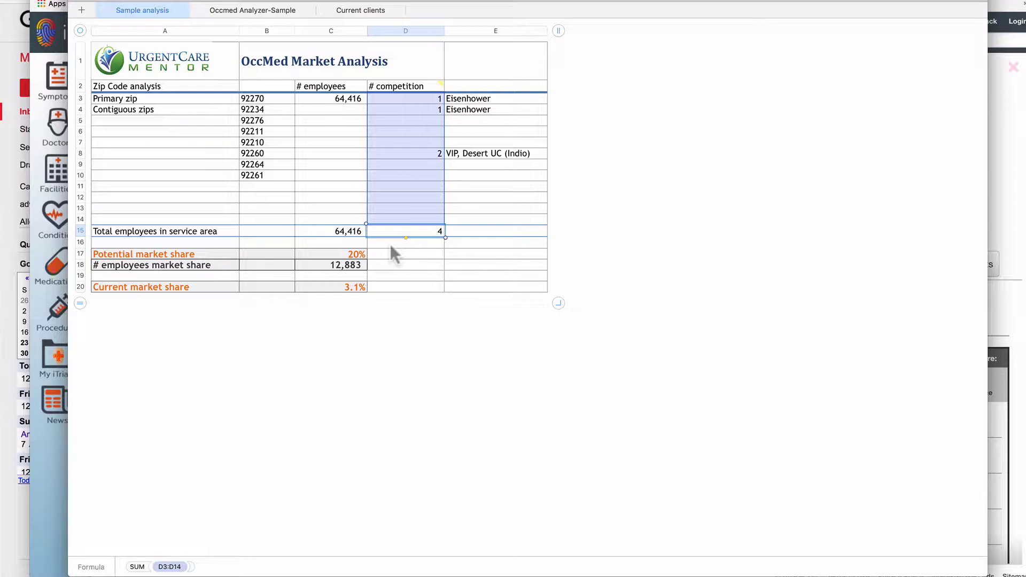
click(333, 269)
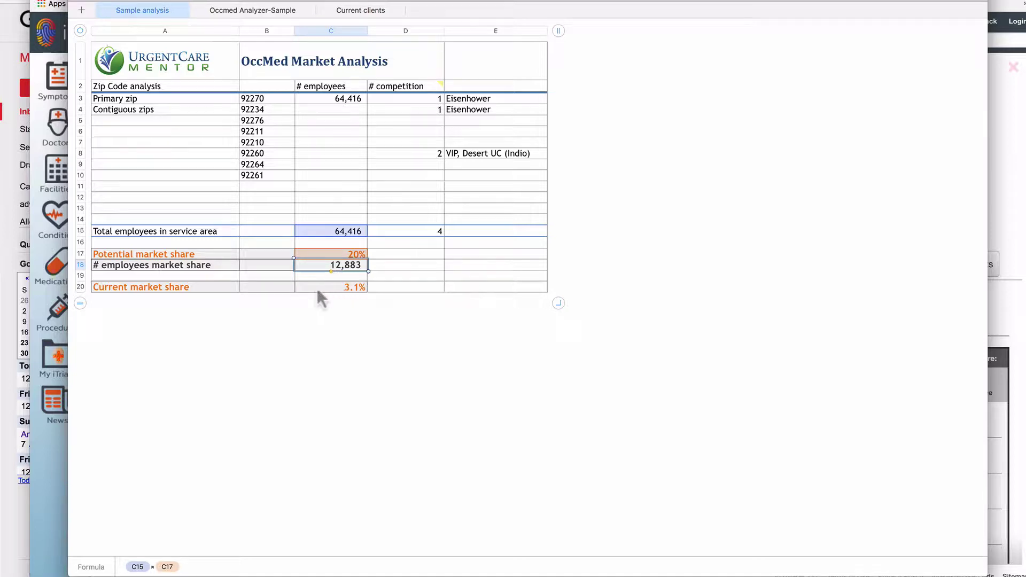
- In the Occmed Analyzer-Sample sheet, link Potential Market share 10-50% to cell C17 of the Sample analysis sheet
click(259, 17)
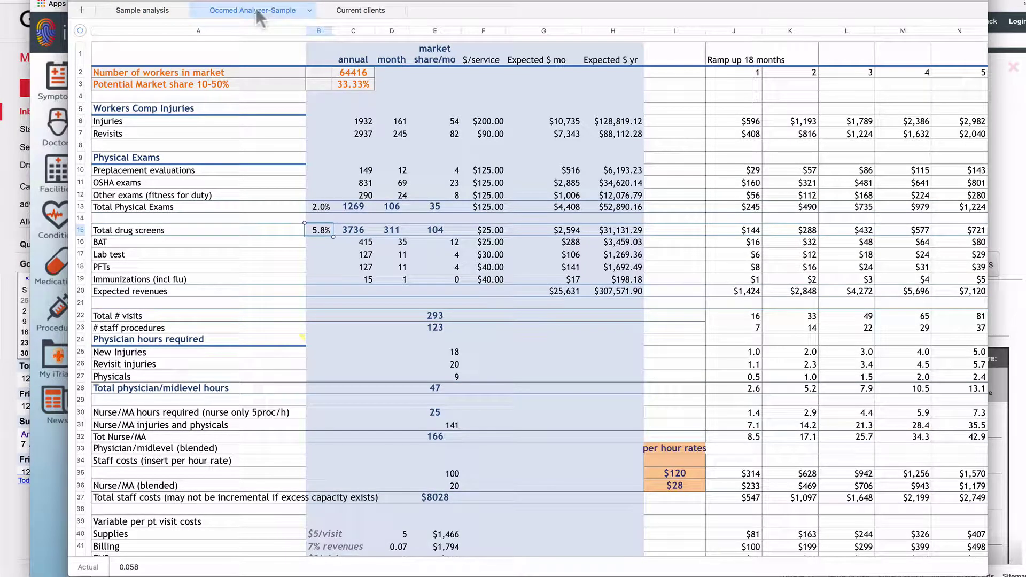
click(363, 89)
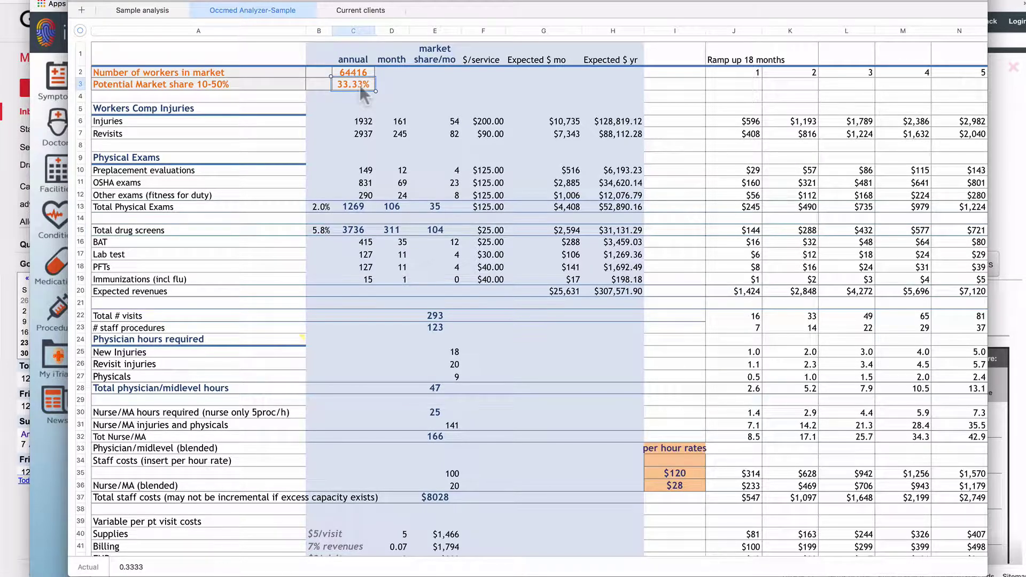
text(=)
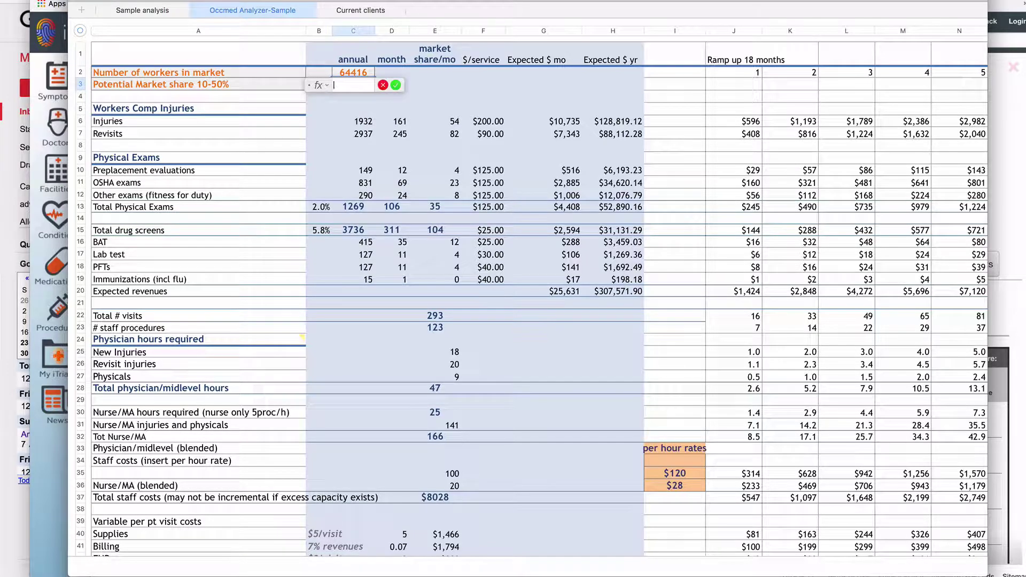
click(151, 11)
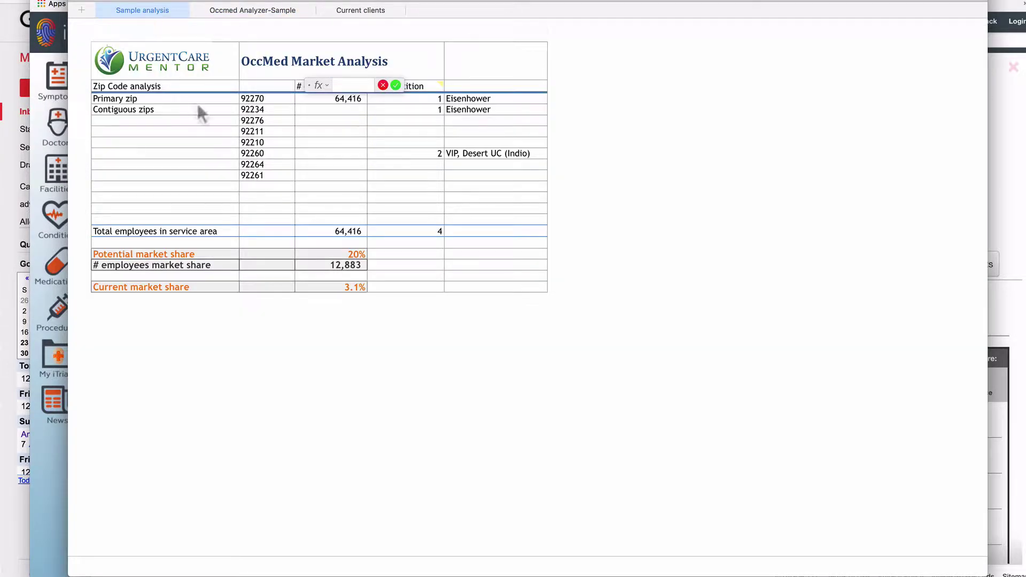
click(350, 255)
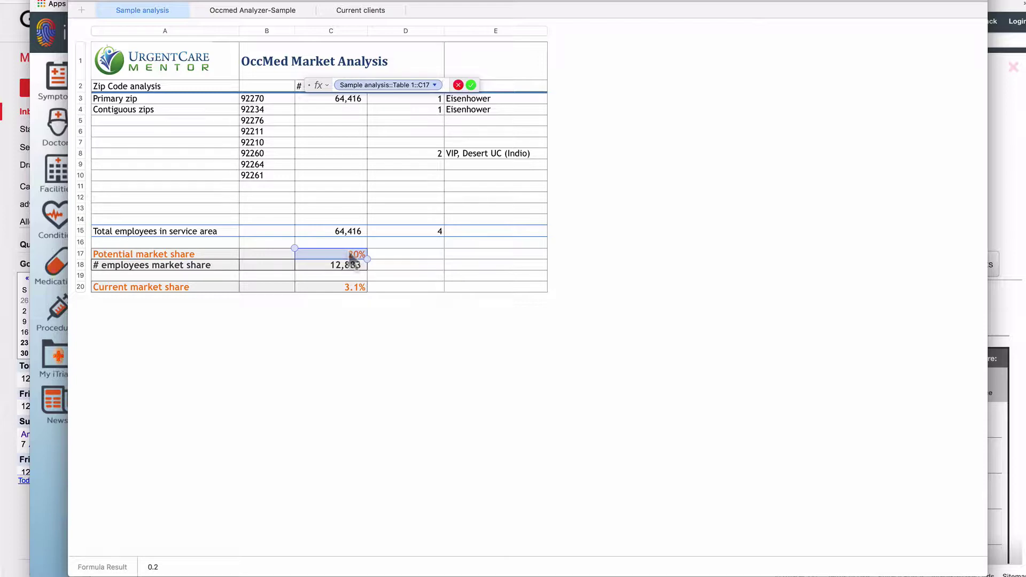
key(Return)
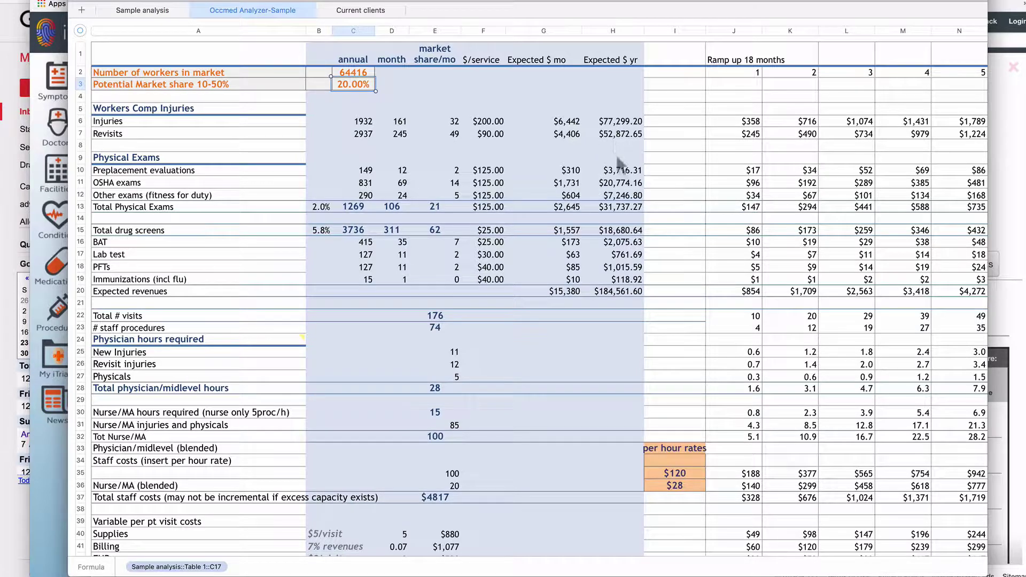
- Examine the expected yearly revenue formula and the 18-month ramp-up figures through month 18
click(620, 294)
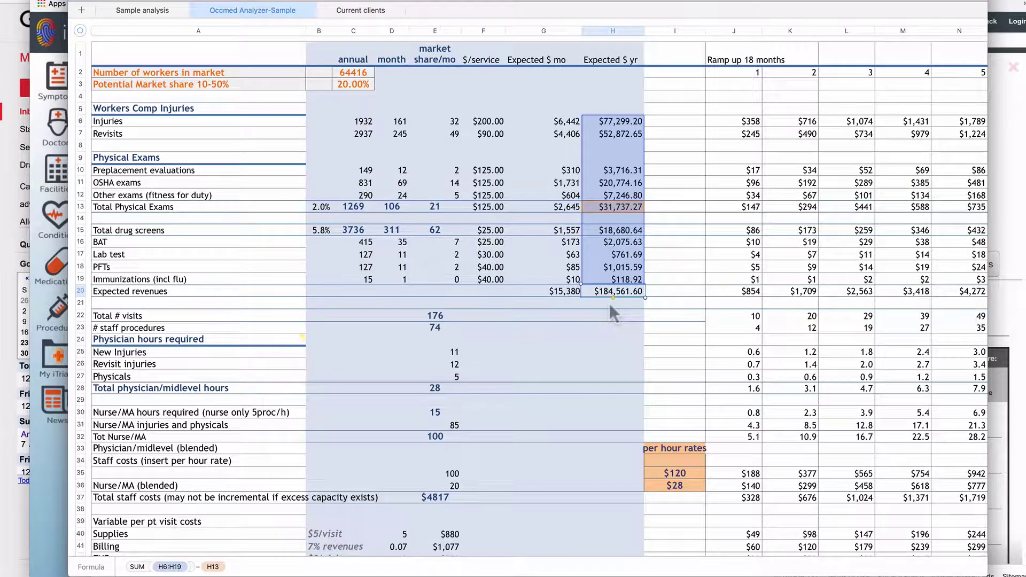
scroll(609, 303, right, 3)
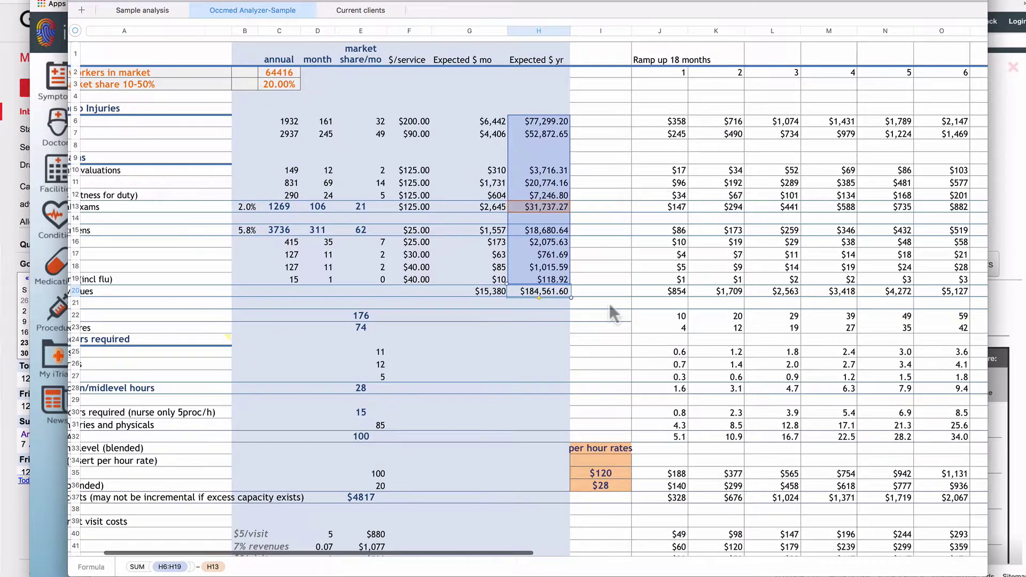
scroll(610, 303, right, 10)
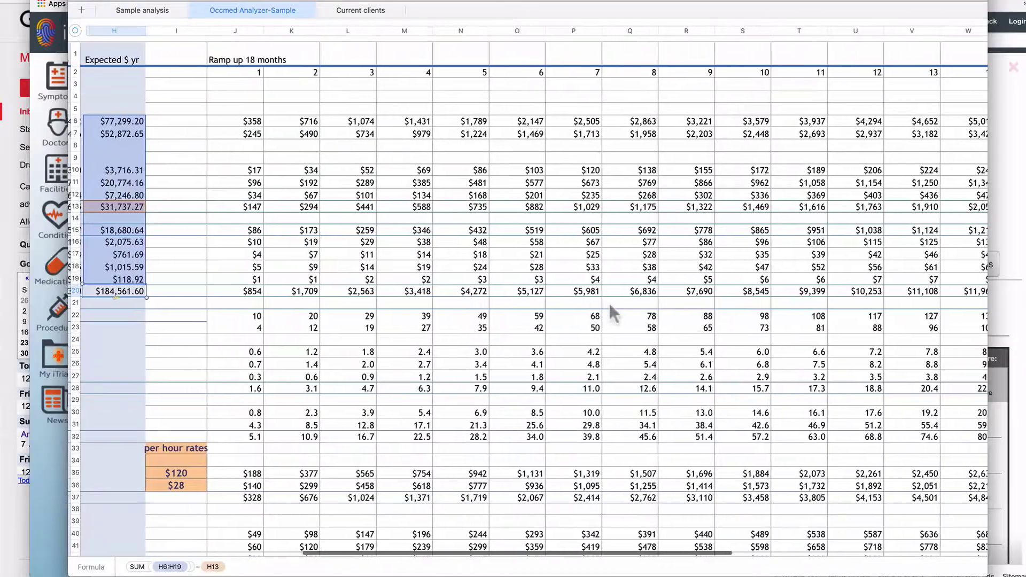
scroll(609, 303, right, 10)
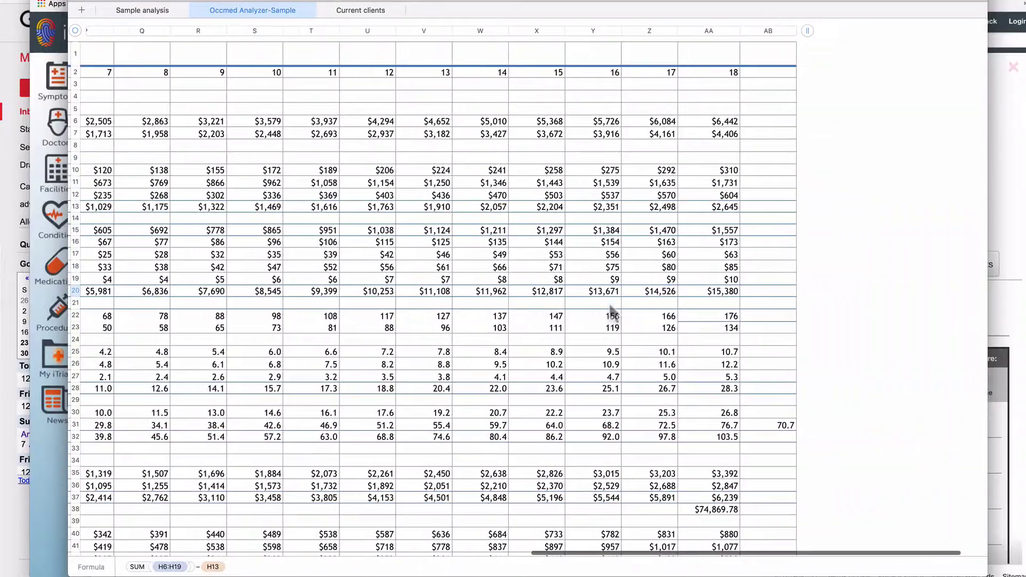
scroll(610, 306, left, 12)
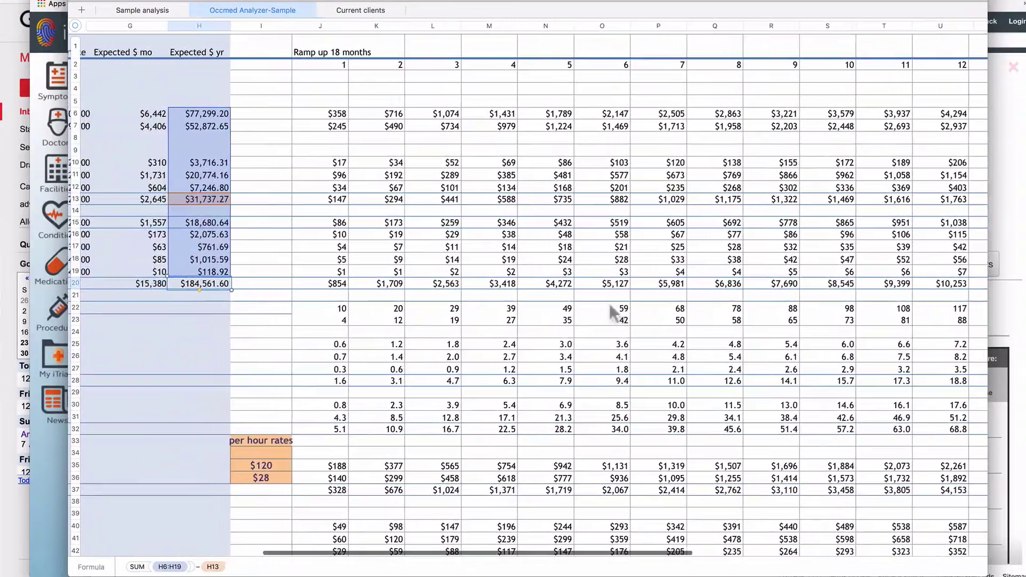
scroll(610, 304, left, 8)
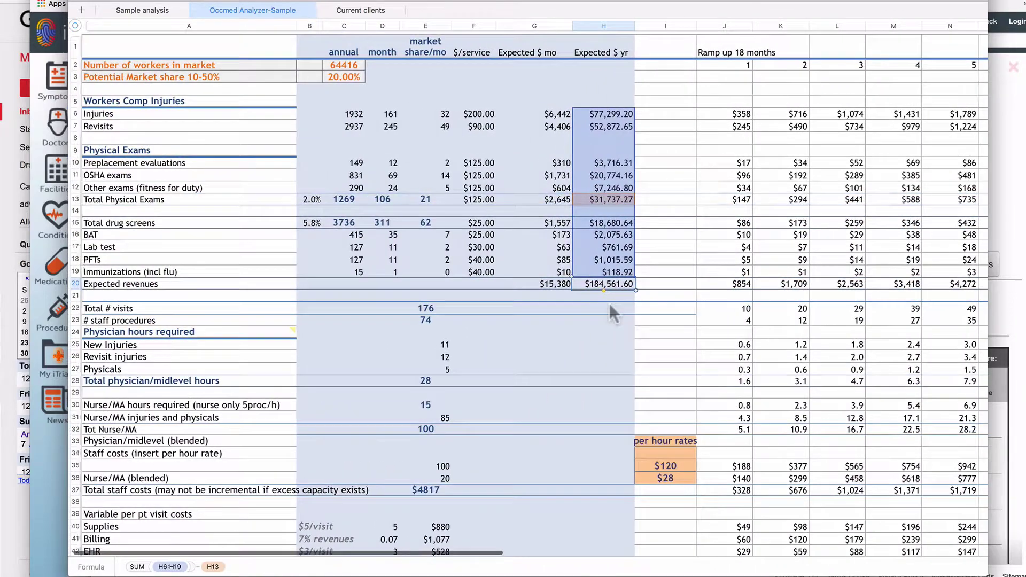
- Review the analyzer's visit counts, physician and nurse hours, hourly staff rates, variable costs and profit
scroll(609, 303, down, 3)
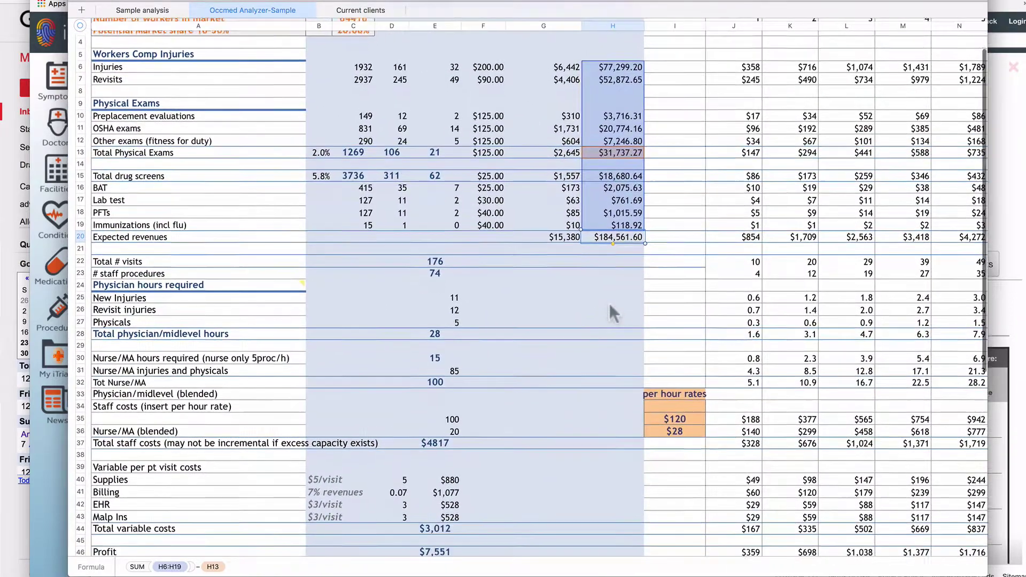
scroll(609, 303, down, 4)
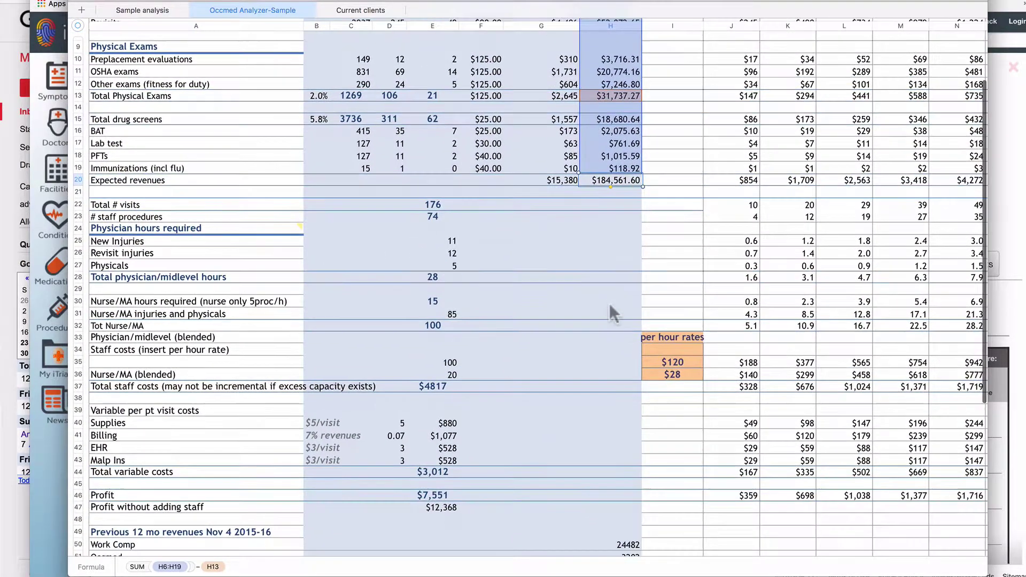
scroll(609, 303, down, 1)
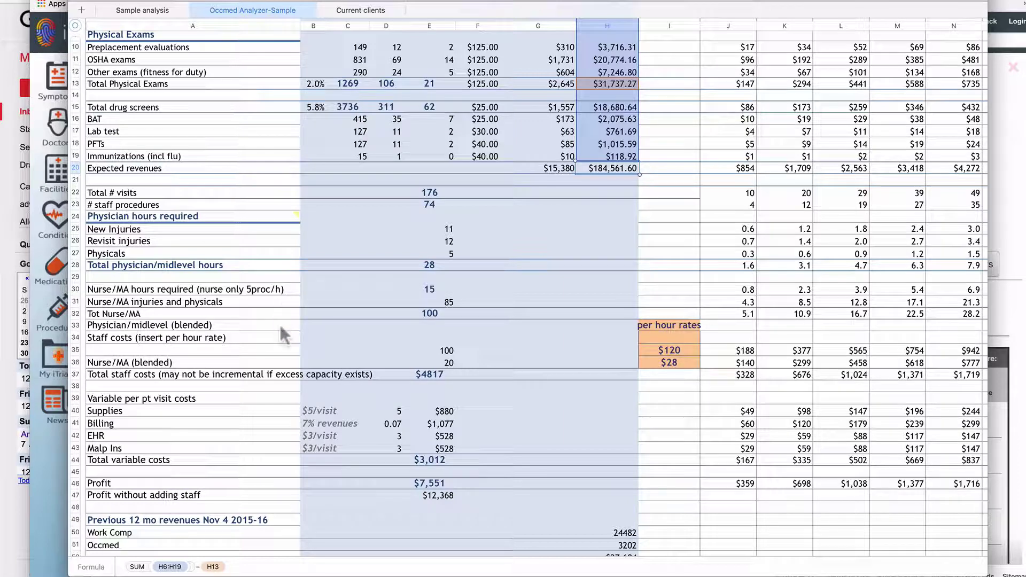
scroll(280, 327, down, 2)
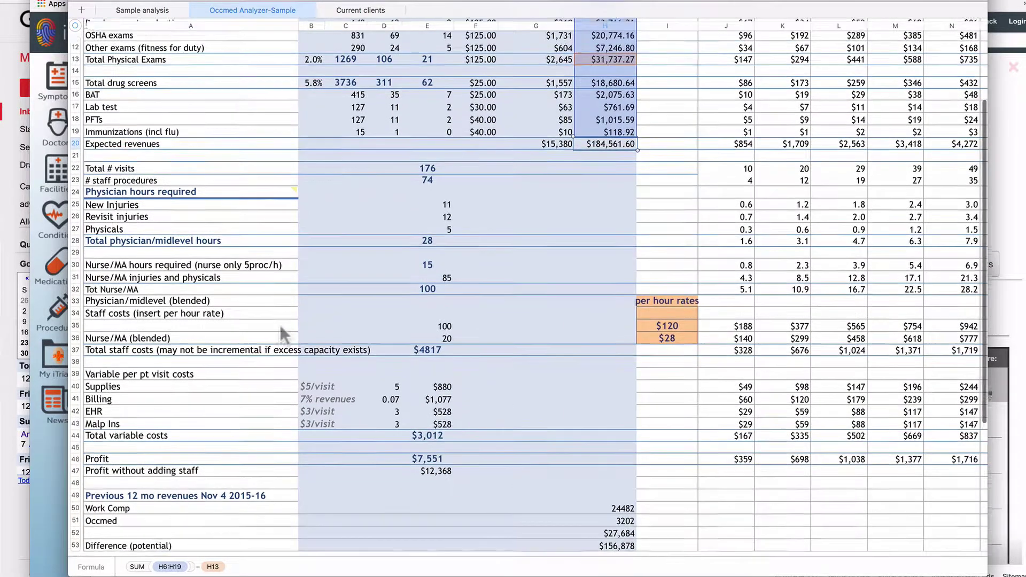
scroll(280, 325, down, 2)
scroll(279, 324, up, 3)
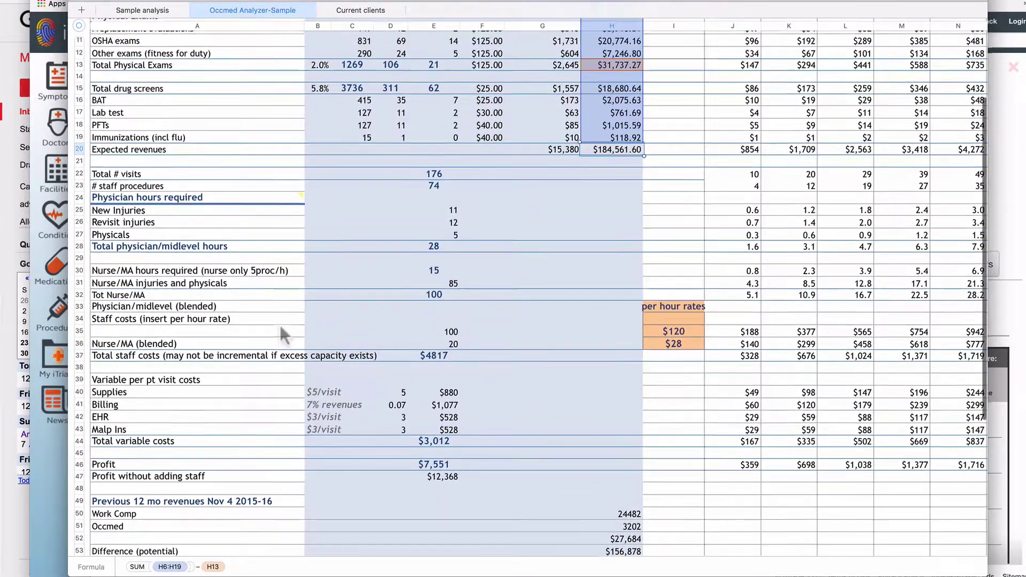
scroll(279, 323, up, 1)
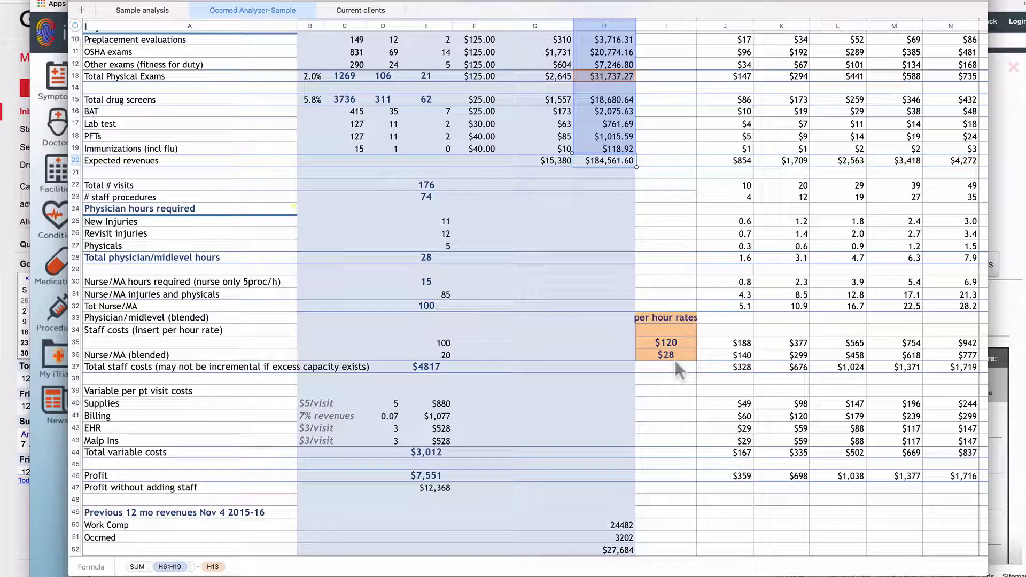
scroll(675, 360, up, 3)
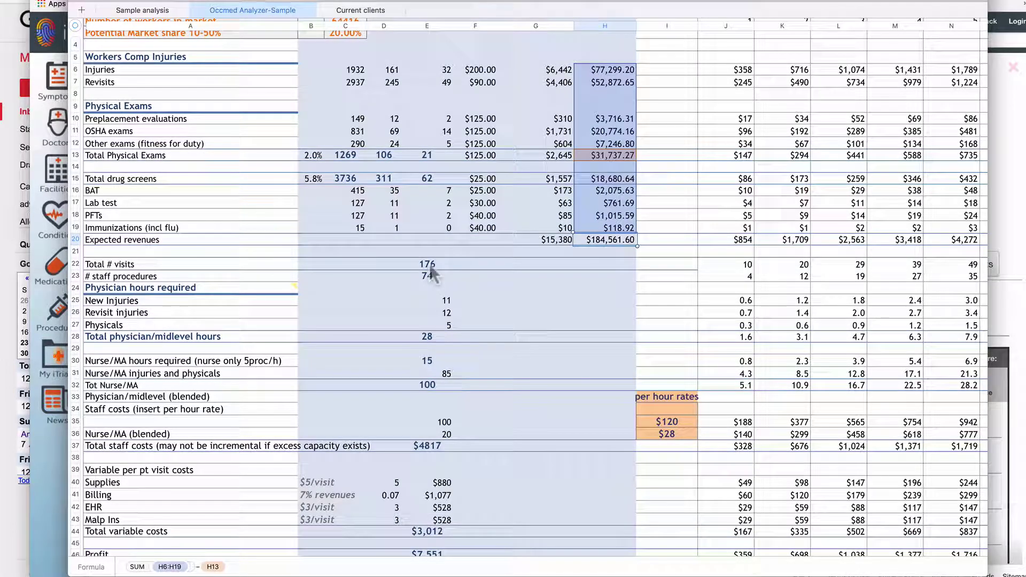
scroll(428, 265, up, 2)
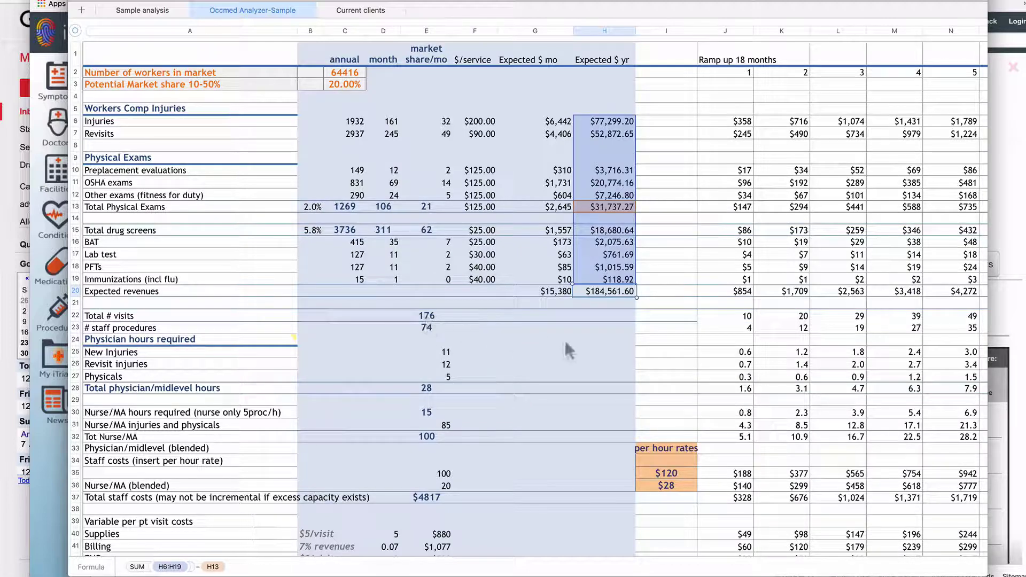
- Compare the projected profit with and without added staff, the previous 12 months' revenues and the potential difference
scroll(564, 340, right, 3)
scroll(566, 348, down, 3)
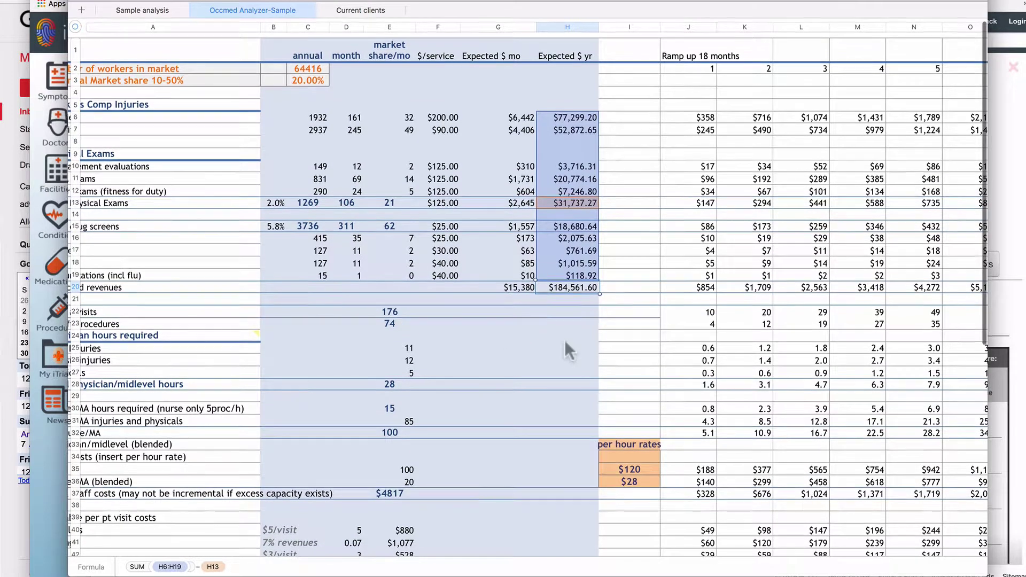
scroll(566, 344, left, 2)
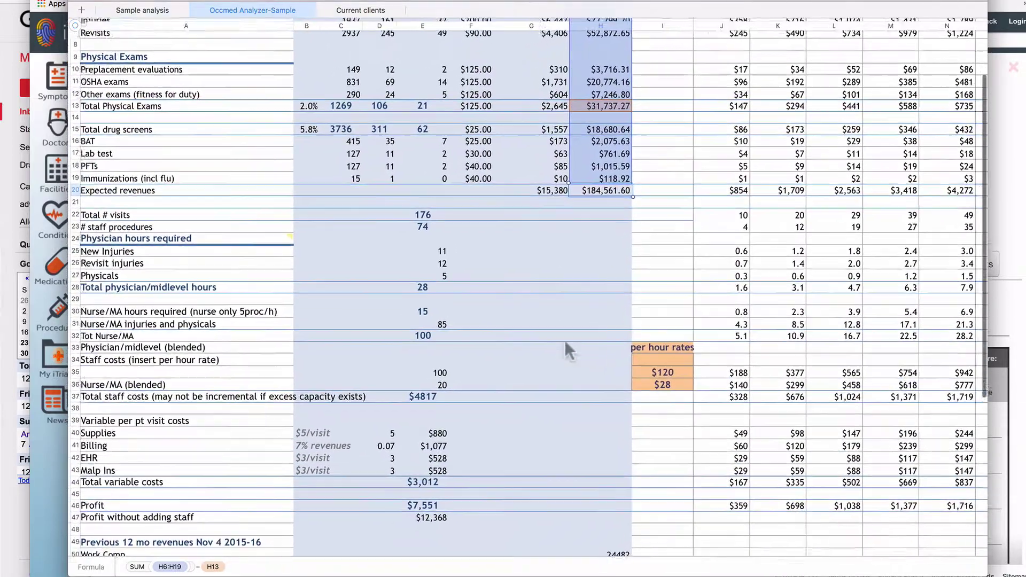
scroll(566, 344, down, 3)
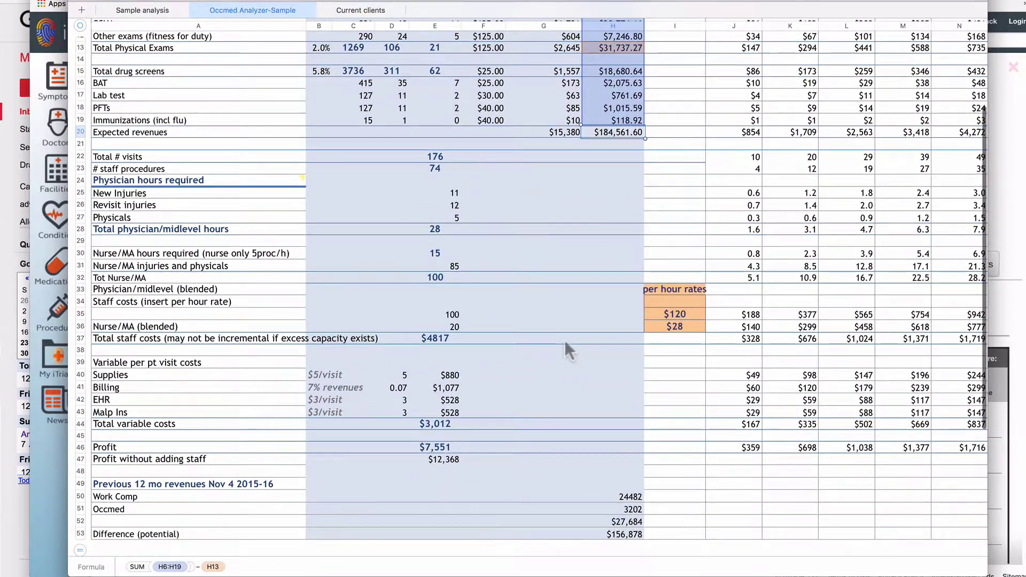
scroll(564, 340, down, 1)
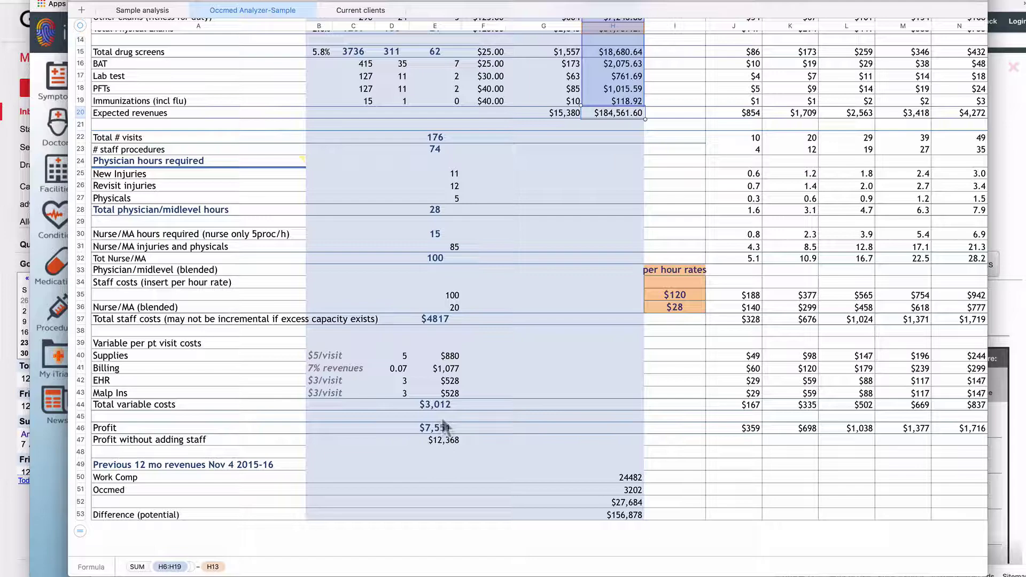
scroll(442, 418, down, 2)
scroll(442, 418, up, 5)
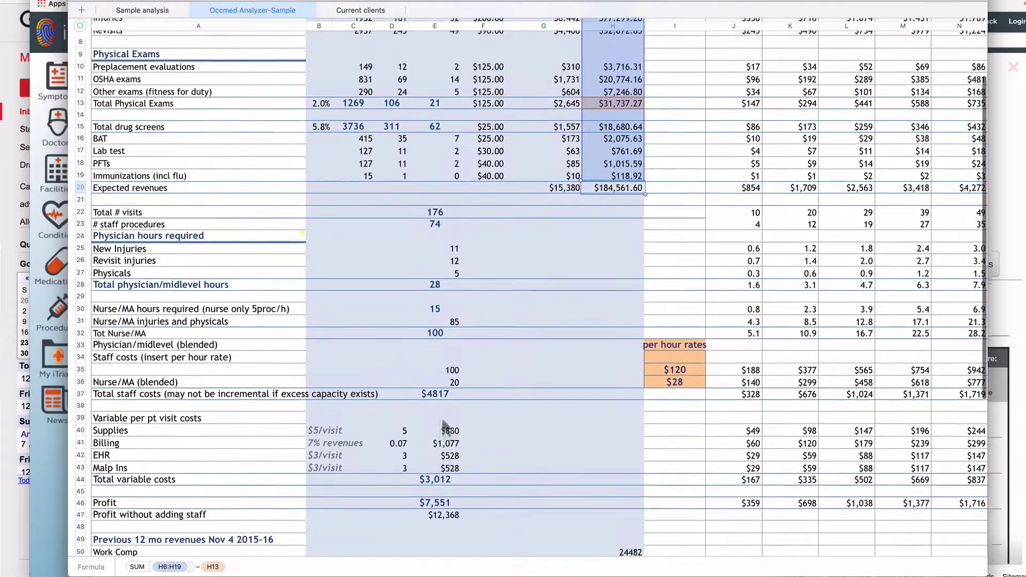
scroll(442, 422, up, 3)
click(584, 373)
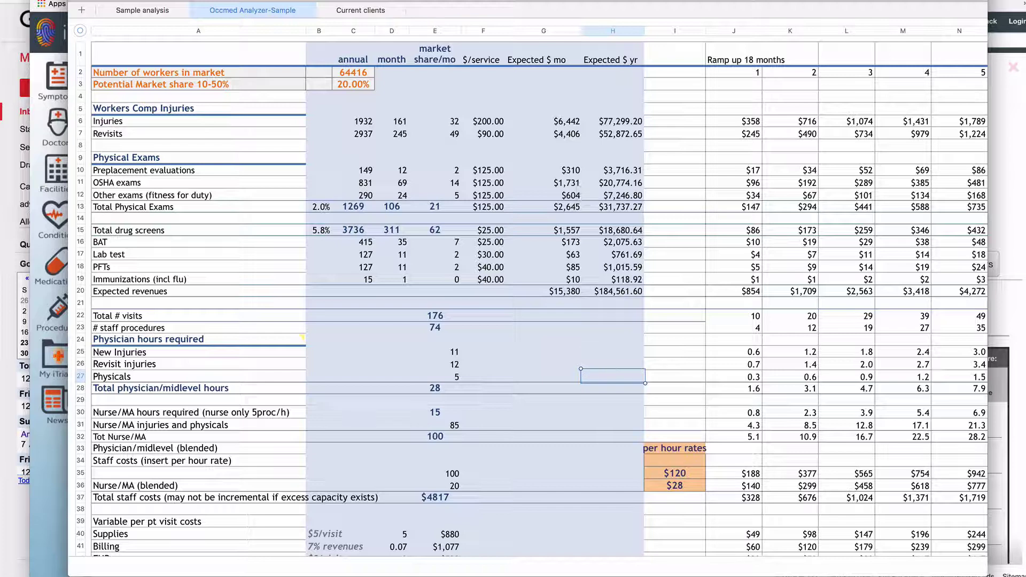
click(802, 0)
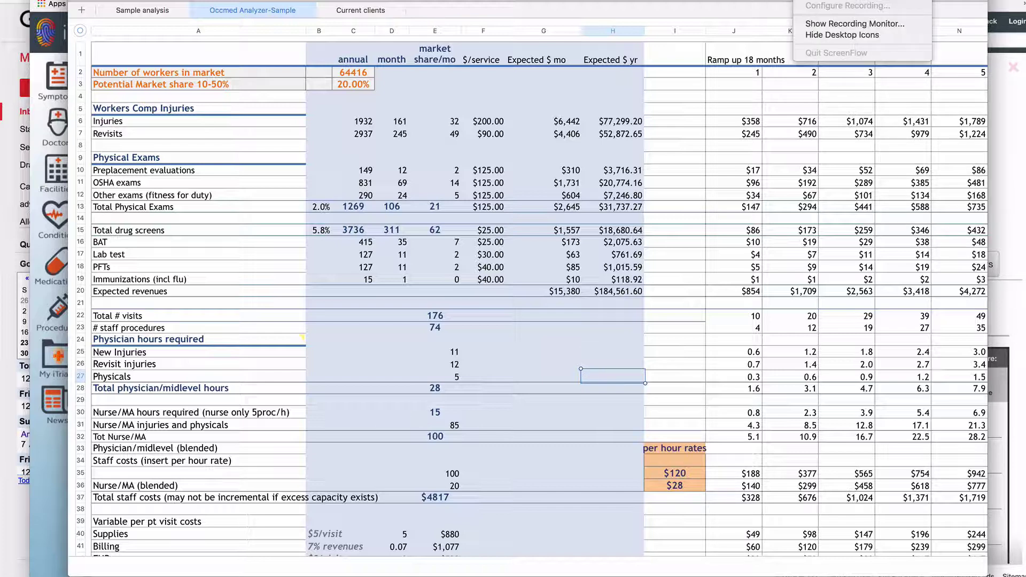